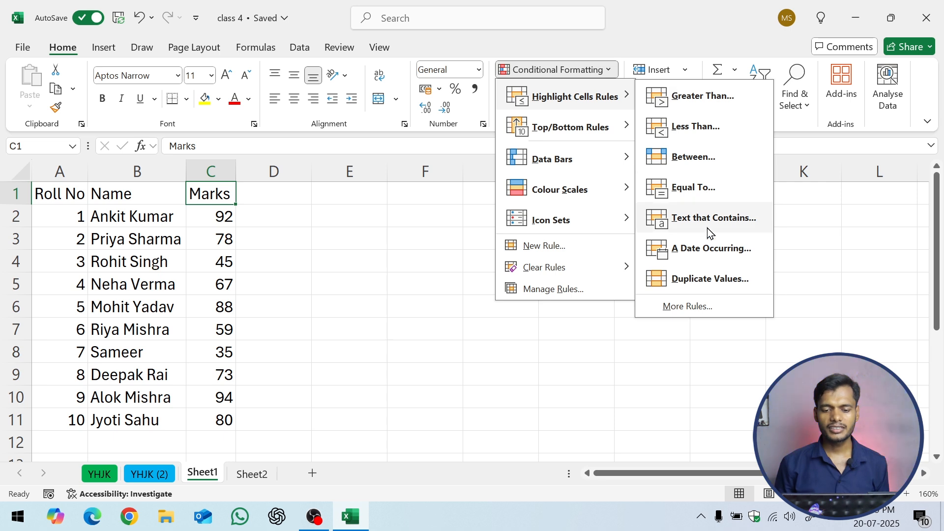
Try a Top 10 Items conditional formatting rule on the marks in C2:C11, limiting it to the top 3.
{"action": "mouse_move", "coordinate": [589, 129]}
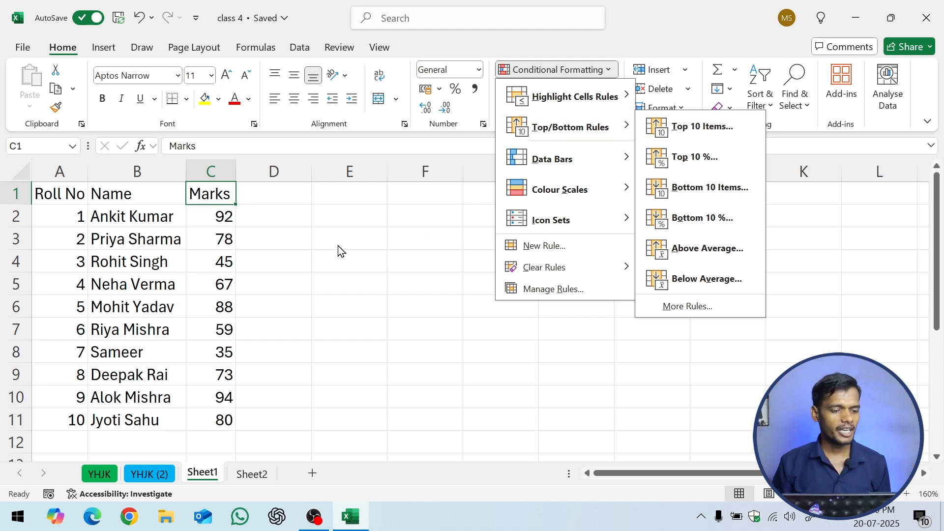
{"action": "left_click", "coordinate": [236, 219]}
{"action": "left_click", "coordinate": [226, 213]}
{"action": "left_click_drag", "start_coordinate": [226, 213], "coordinate": [239, 418]}
{"action": "left_click", "coordinate": [238, 218]}
{"action": "left_click_drag", "start_coordinate": [225, 217], "coordinate": [224, 421]}
{"action": "left_click", "coordinate": [606, 71]}
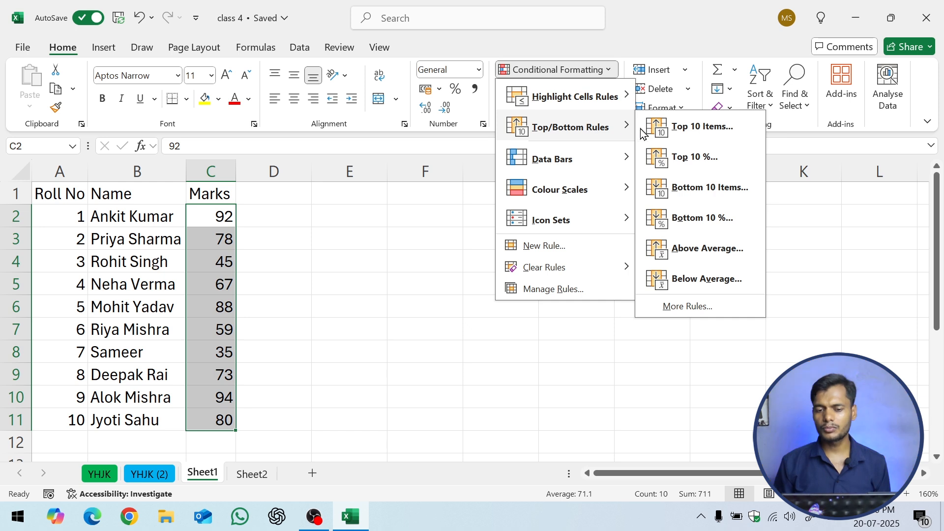
{"action": "left_click", "coordinate": [683, 129]}
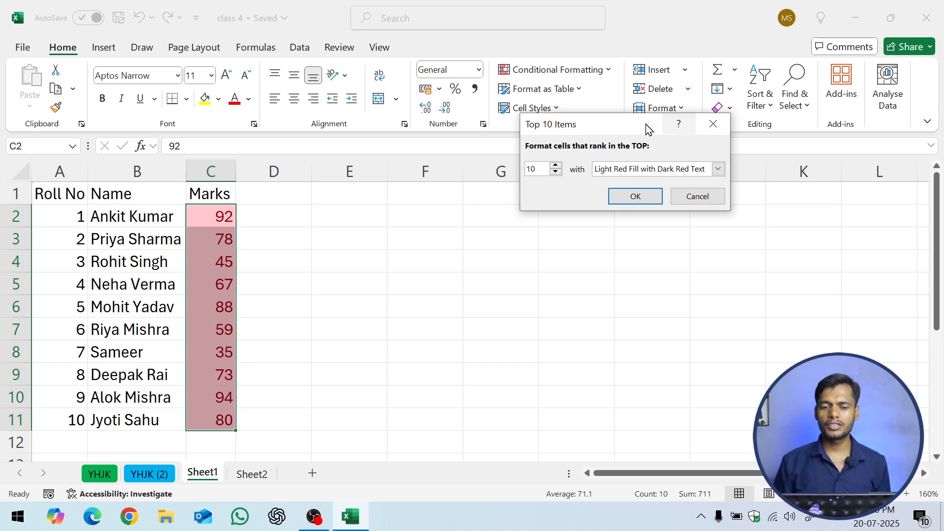
{"action": "left_click_drag", "start_coordinate": [637, 127], "coordinate": [548, 139]}
{"action": "left_click_drag", "start_coordinate": [455, 179], "coordinate": [441, 181]}
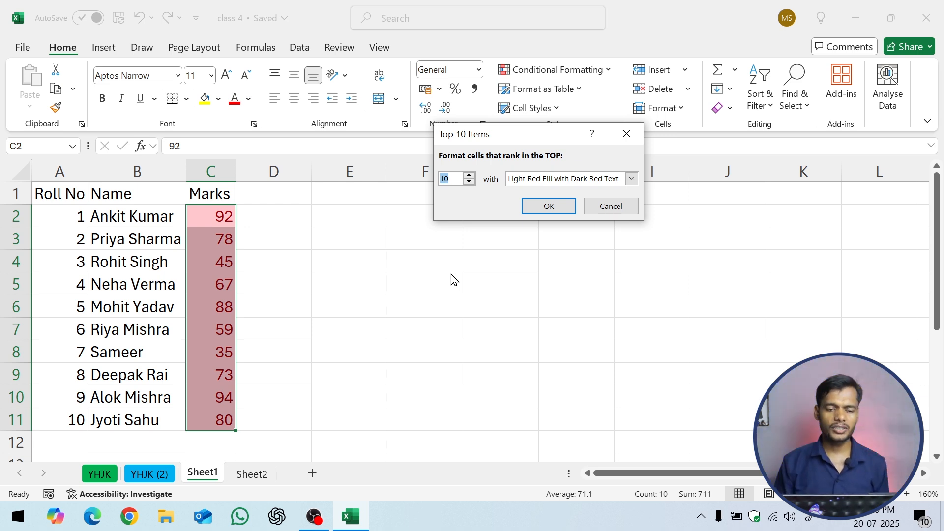
{"action": "type", "text": "3"}
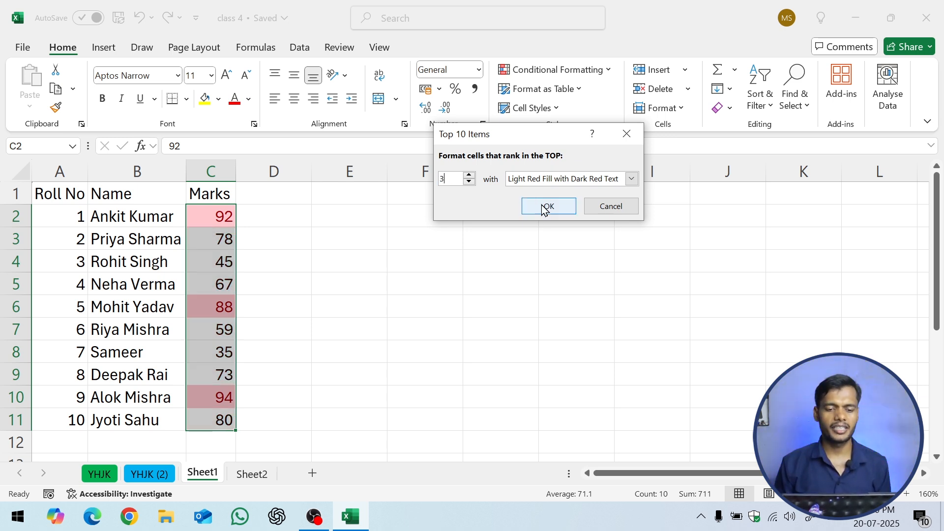
Preview the top 3 marks with Green Fill with Dark Green Text, and cancel the rule.
{"action": "left_click_drag", "start_coordinate": [494, 142], "coordinate": [545, 165]}
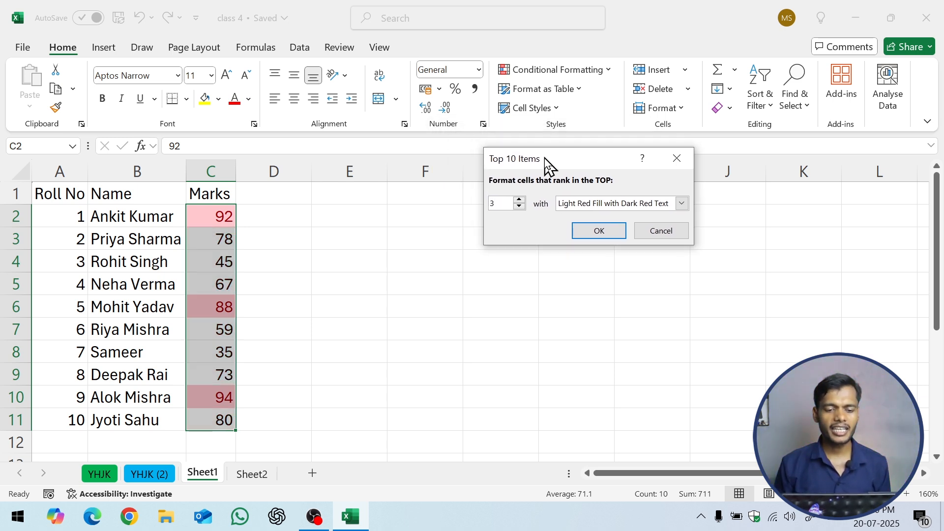
{"action": "left_click", "coordinate": [577, 203]}
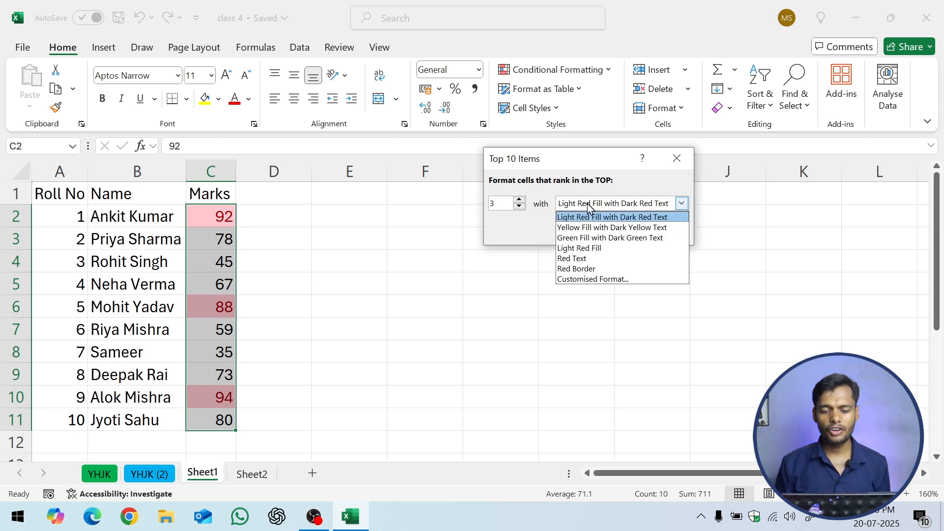
{"action": "left_click", "coordinate": [613, 238]}
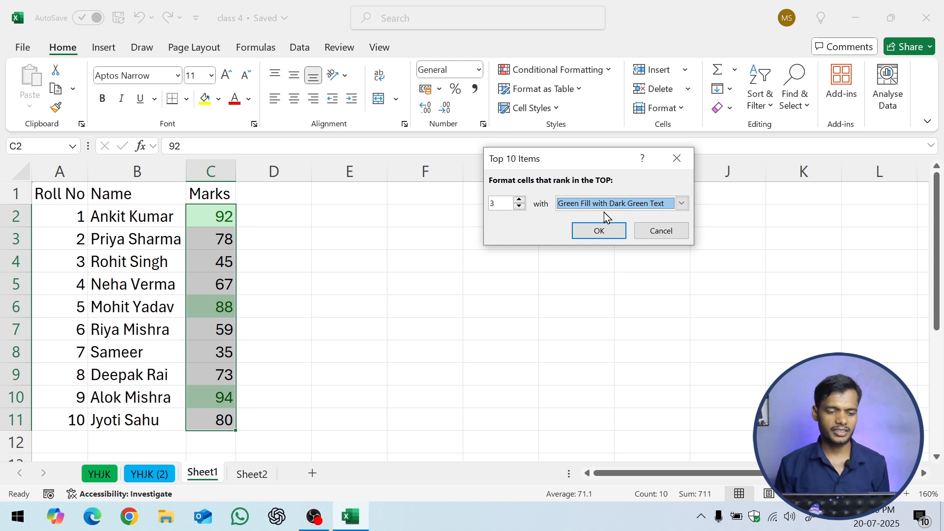
{"action": "left_click_drag", "start_coordinate": [500, 204], "coordinate": [491, 203]}
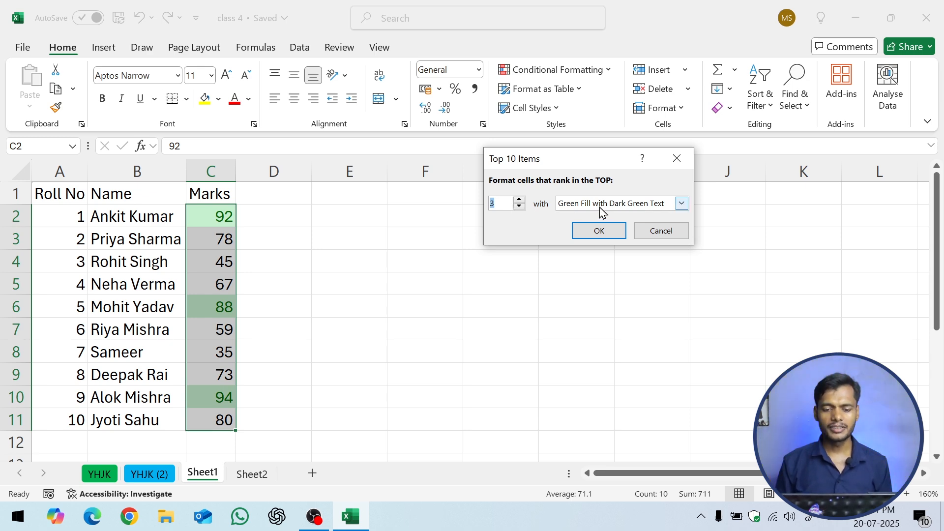
{"action": "left_click", "coordinate": [664, 237]}
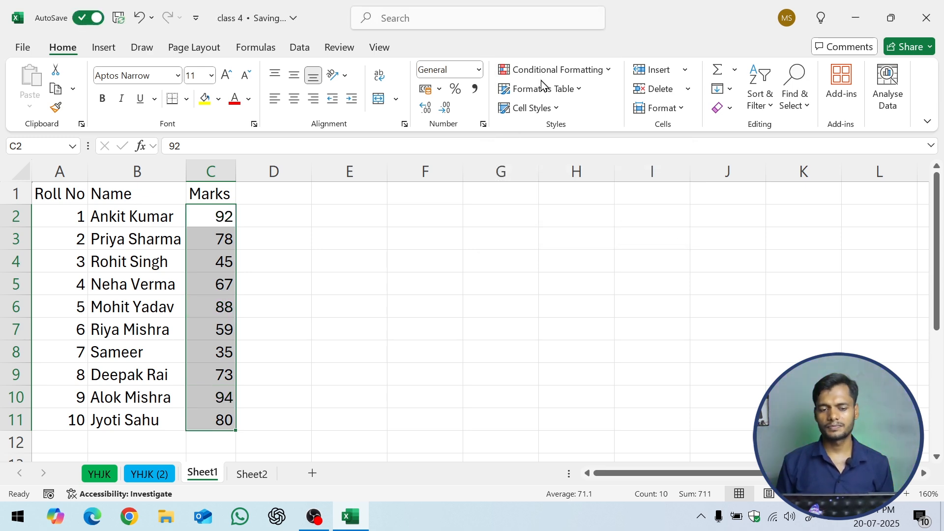
Preview a Bottom 10 Items rule on C2:C11 limited to the bottom 3 marks, and cancel it.
{"action": "left_click", "coordinate": [541, 87]}
{"action": "left_click", "coordinate": [546, 69]}
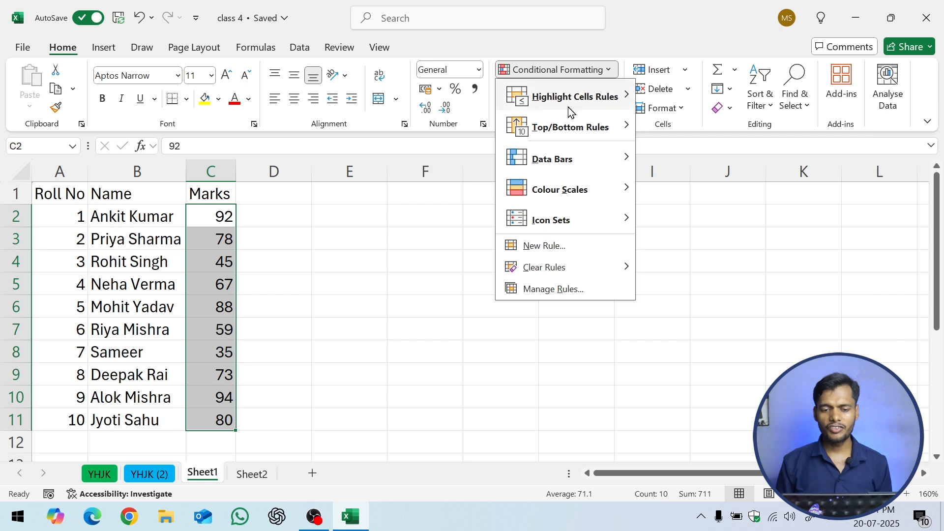
{"action": "mouse_move", "coordinate": [576, 129]}
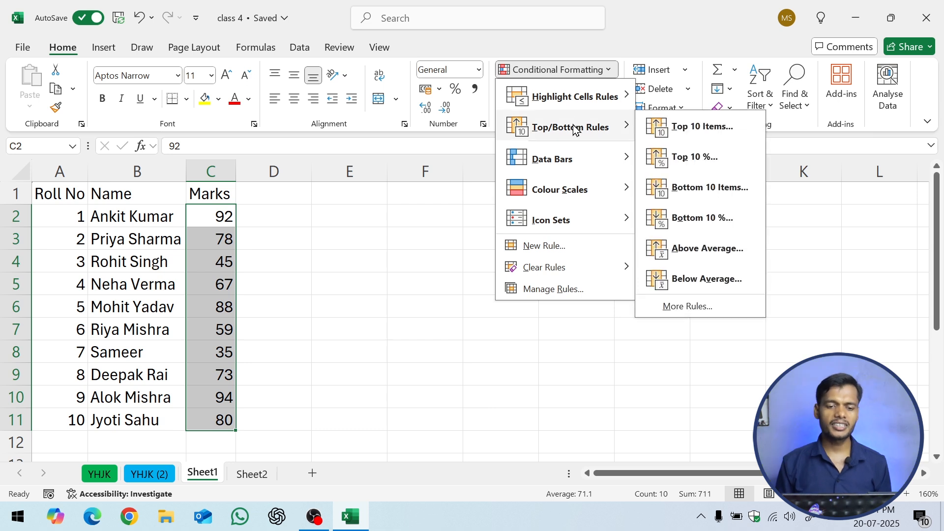
{"action": "left_click", "coordinate": [711, 188]}
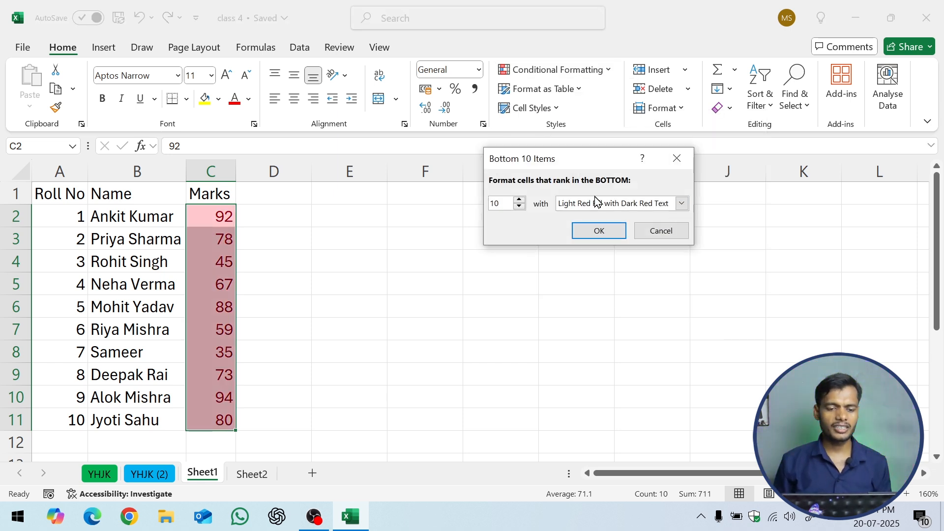
{"action": "left_click_drag", "start_coordinate": [506, 204], "coordinate": [482, 209]}
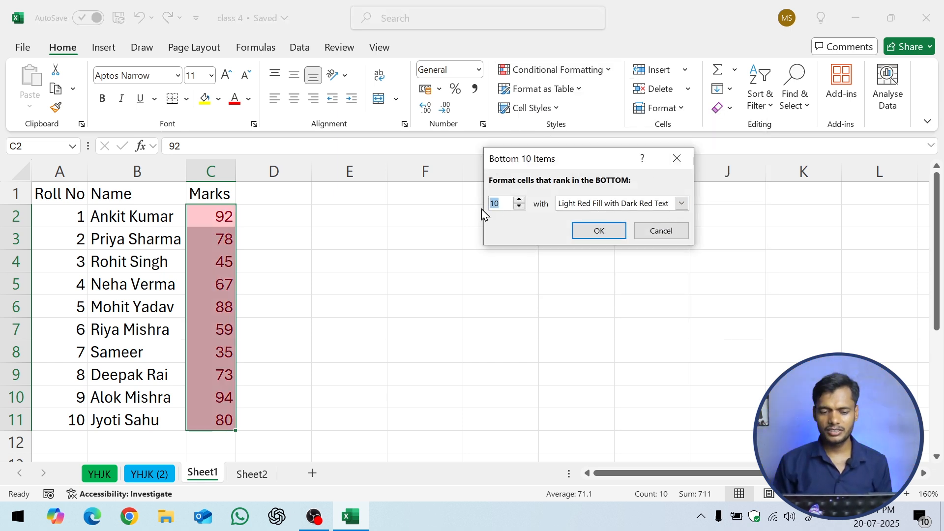
{"action": "type", "text": "3"}
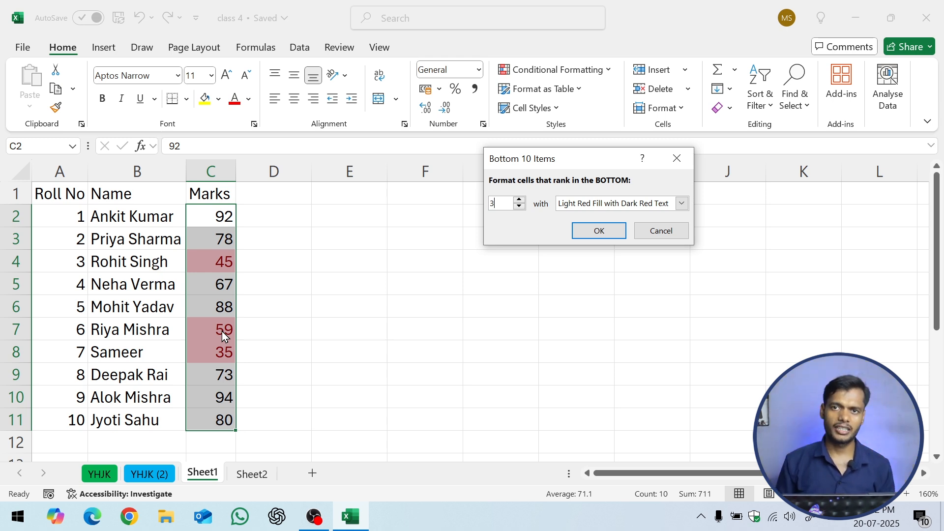
{"action": "left_click", "coordinate": [653, 235]}
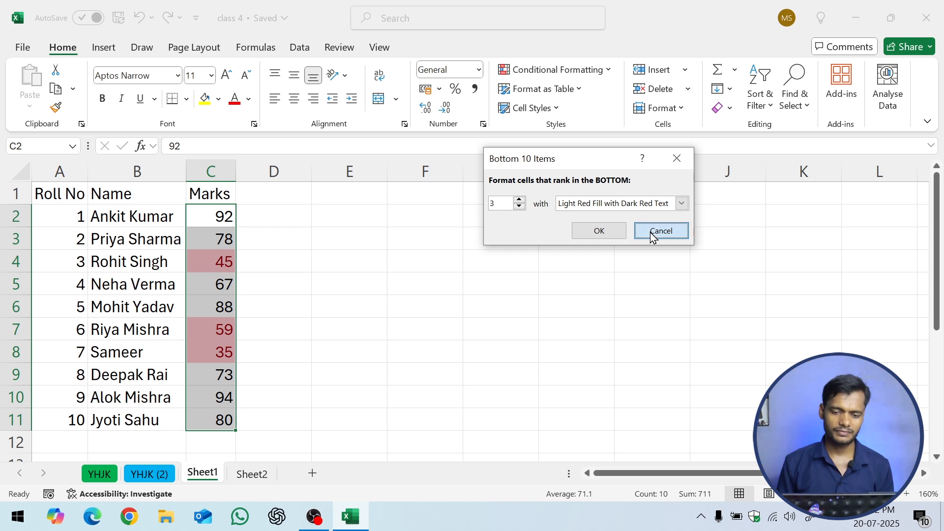
Try a Top 10% conditional formatting rule on C2:C11, setting the percentage to 50 and to 40.
{"action": "left_click", "coordinate": [563, 73]}
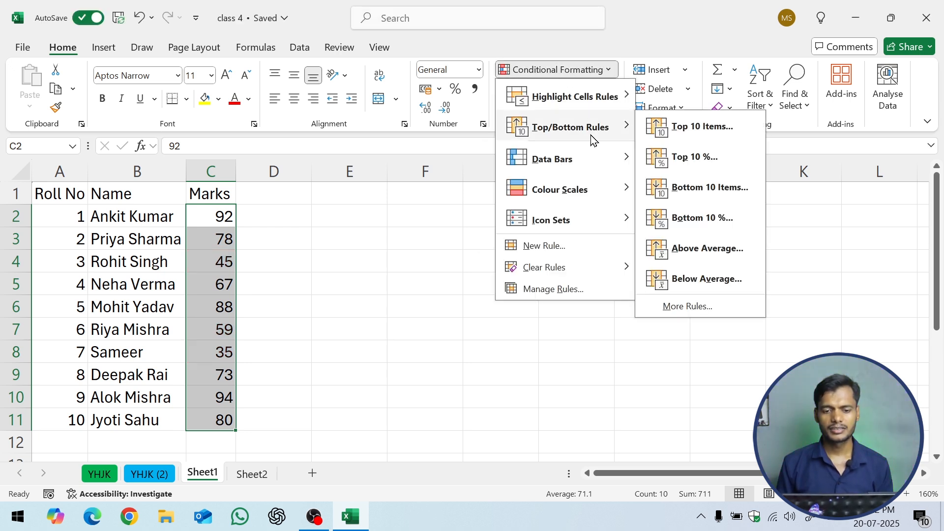
{"action": "left_click", "coordinate": [684, 167]}
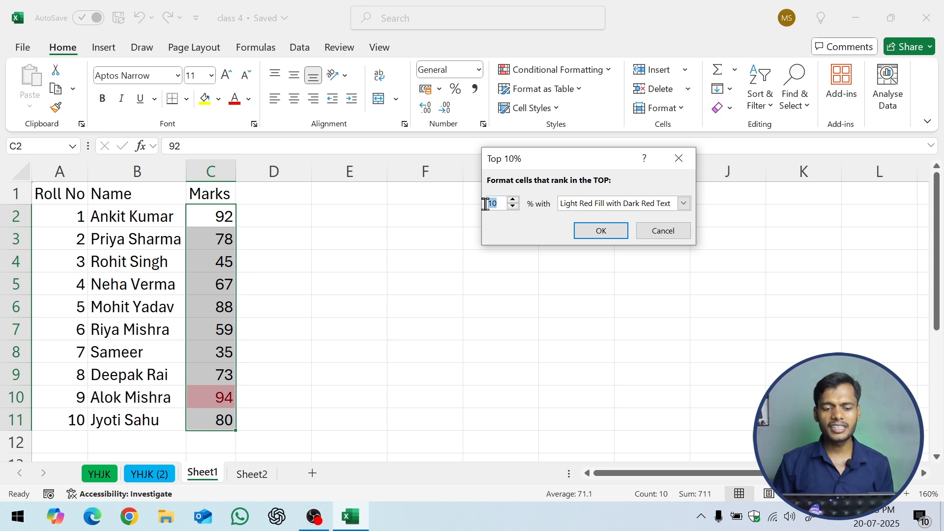
{"action": "left_click_drag", "start_coordinate": [544, 164], "coordinate": [575, 160]}
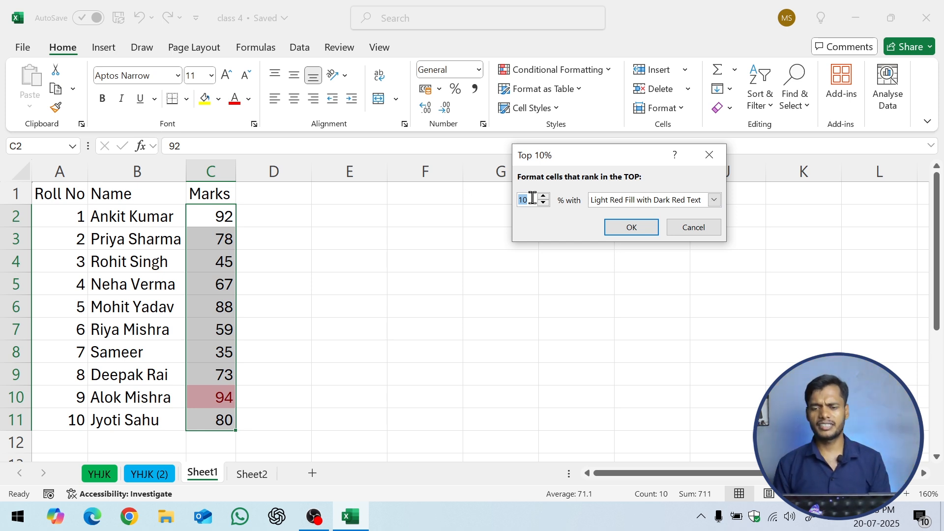
{"action": "key", "text": "BackSpace"}
{"action": "type", "text": "50"}
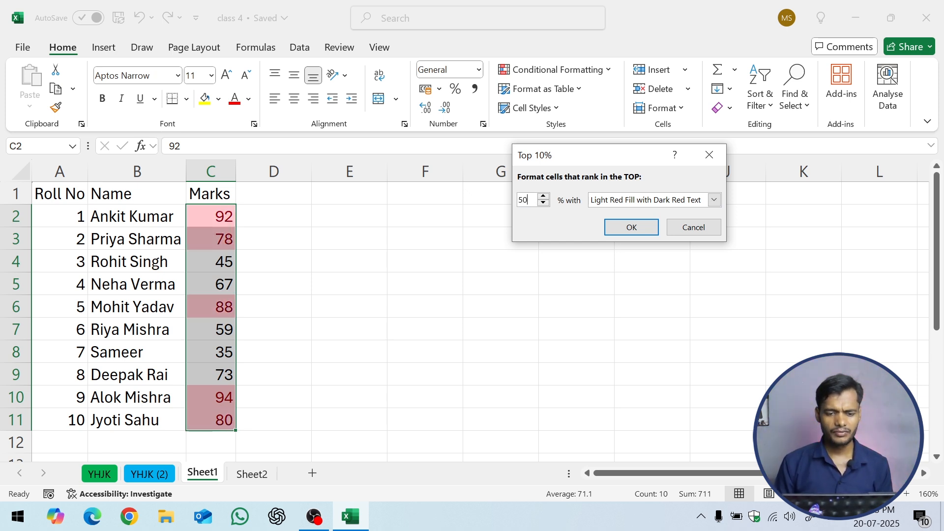
{"action": "left_click_drag", "start_coordinate": [613, 162], "coordinate": [629, 162]}
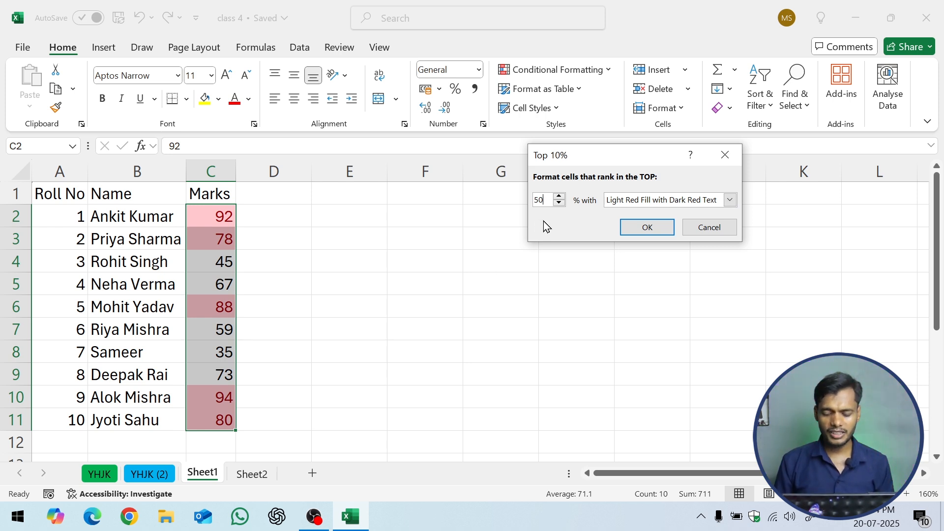
{"action": "key", "text": "BackSpace"}
{"action": "type", "text": "40"}
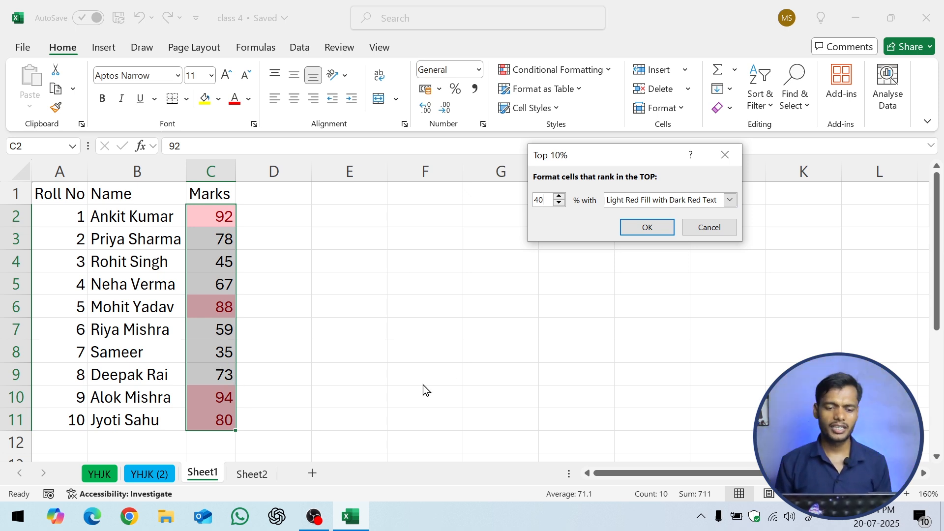
Preview the top-percentage rule on the marks at 10, 15 and 20 percent, and cancel it.
{"action": "key", "text": "BackSpace"}
{"action": "key", "text": "BackSpace"}
{"action": "type", "text": "10"}
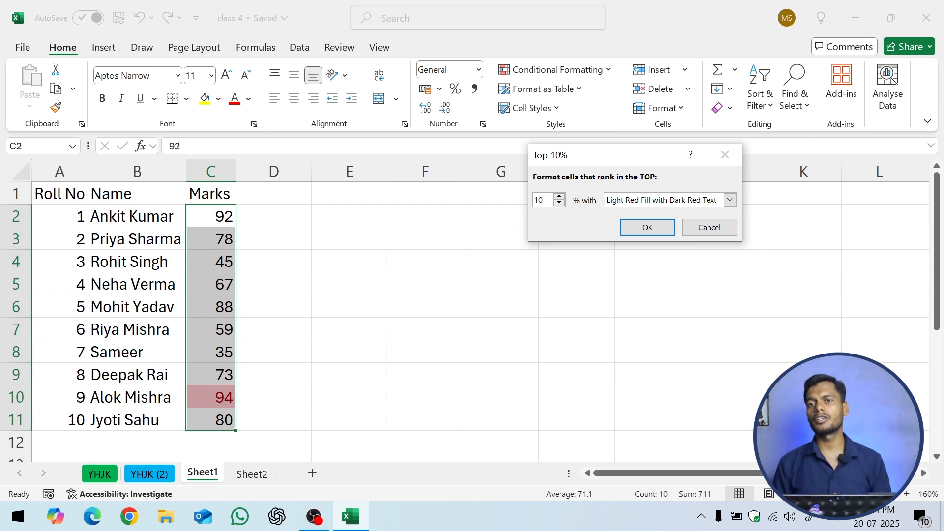
{"action": "key", "text": "BackSpace"}
{"action": "type", "text": "5"}
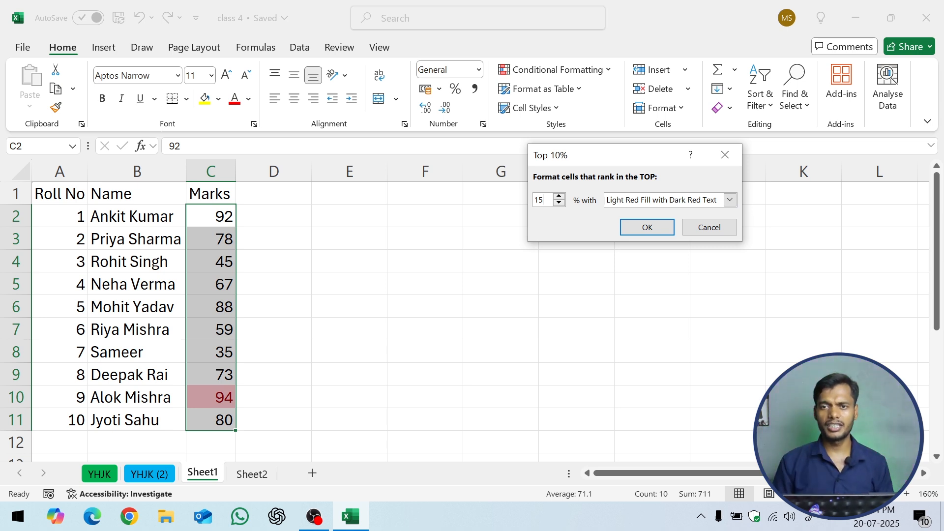
{"action": "key", "text": "BackSpace"}
{"action": "key", "text": "BackSpace"}
{"action": "type", "text": "20"}
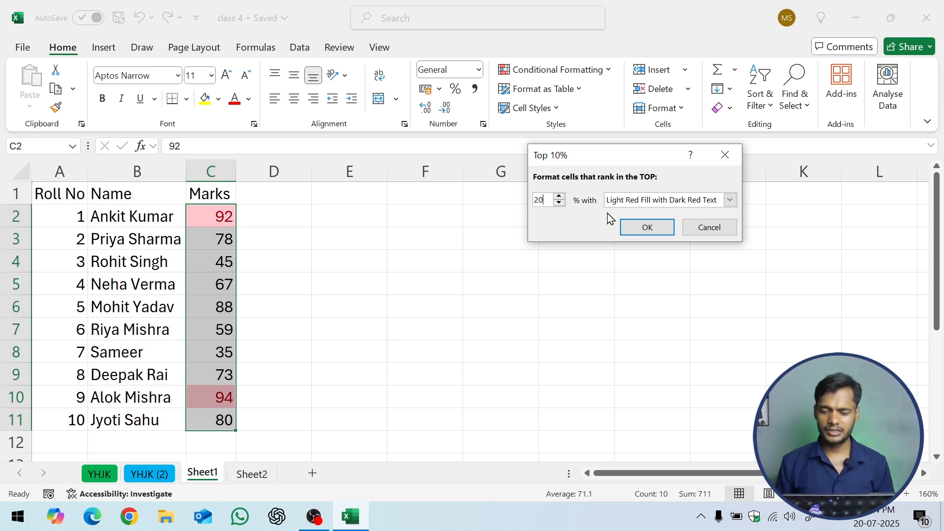
{"action": "left_click", "coordinate": [713, 229]}
Apply a Bottom 10% rule to C2:C11, set to 20 percent with Light Red Fill with Dark Red Text.
{"action": "left_click", "coordinate": [541, 71]}
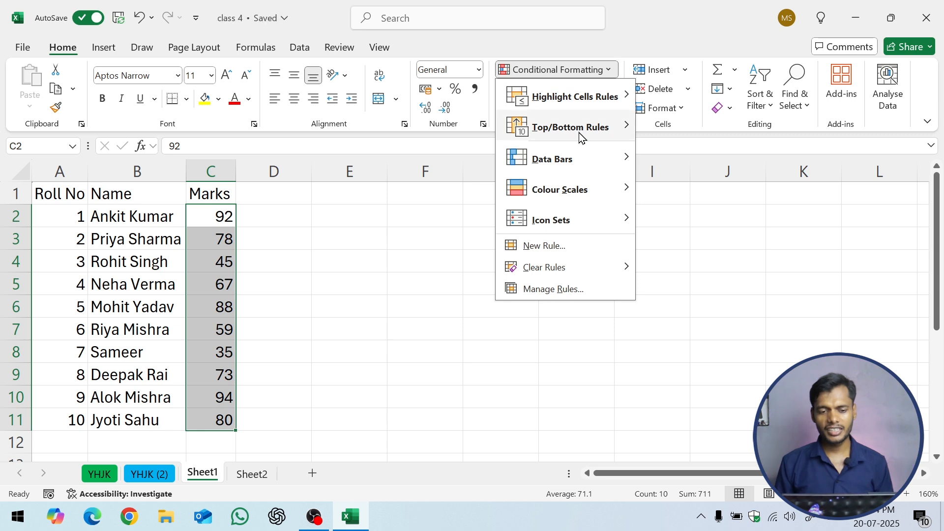
{"action": "mouse_move", "coordinate": [581, 136]}
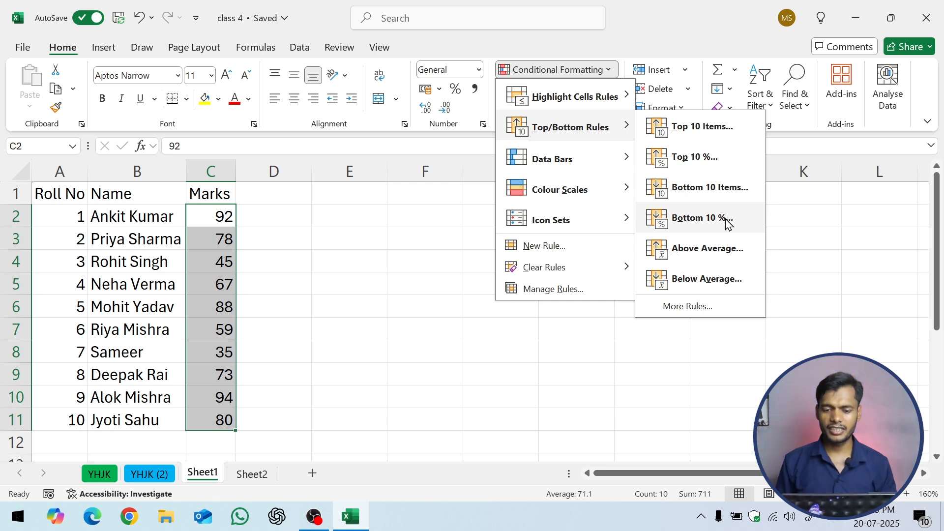
{"action": "left_click", "coordinate": [701, 218]}
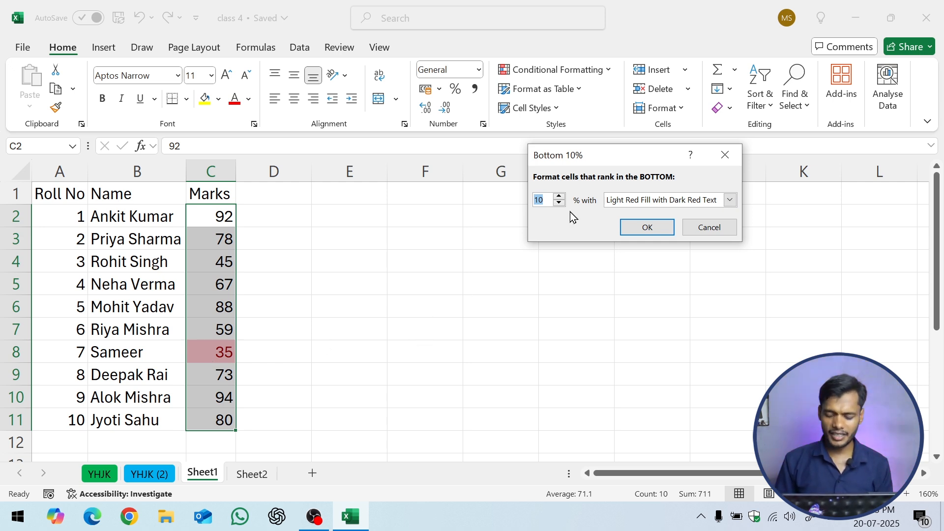
{"action": "type", "text": "20"}
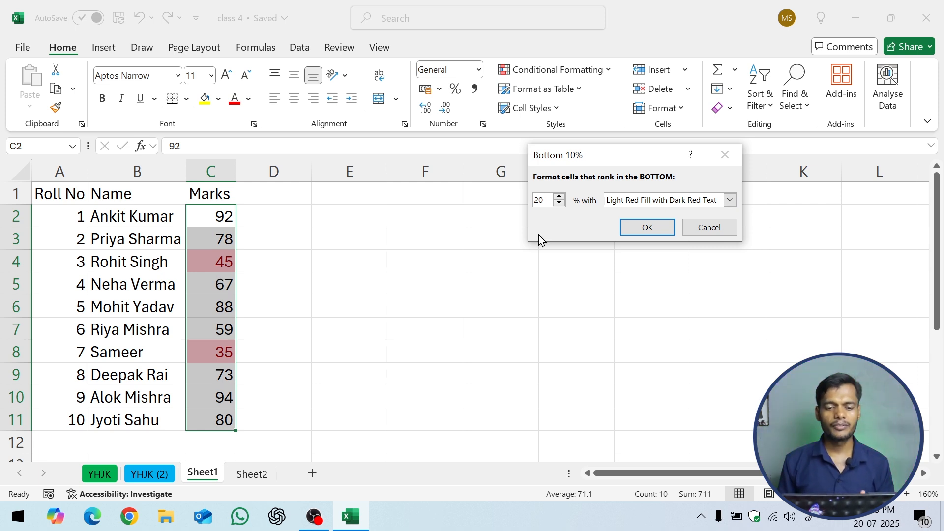
{"action": "left_click", "coordinate": [655, 226]}
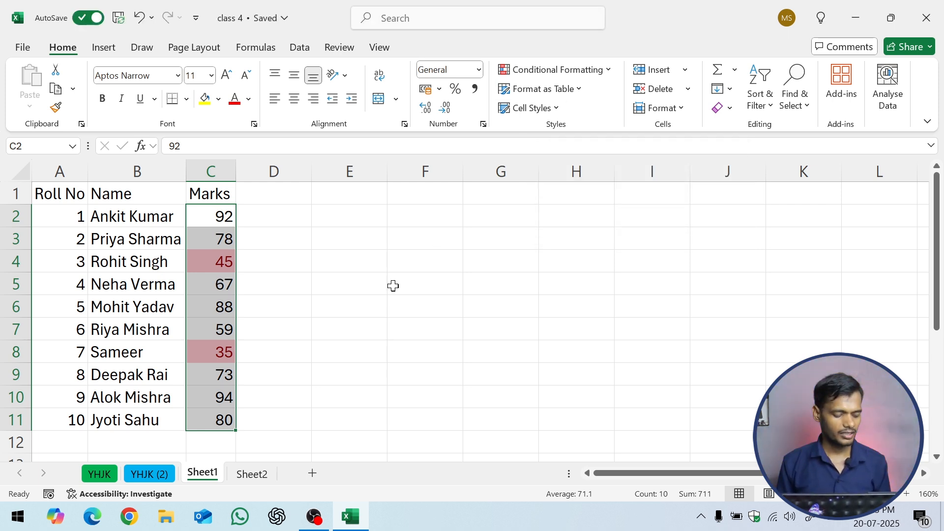
Undo the bottom 20 percent formatting rule on the marks.
{"action": "key", "text": "ctrl+z"}
{"action": "left_click", "coordinate": [537, 71]}
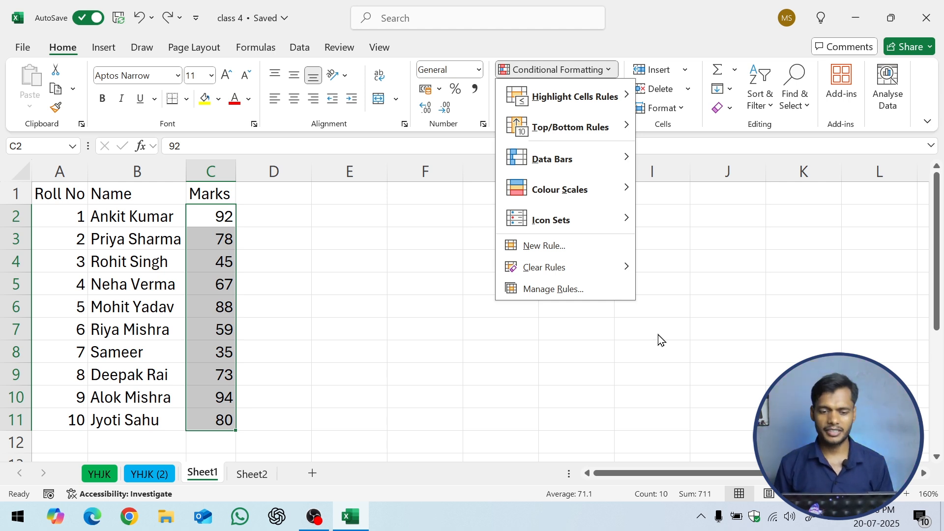
{"action": "left_click", "coordinate": [409, 337]}
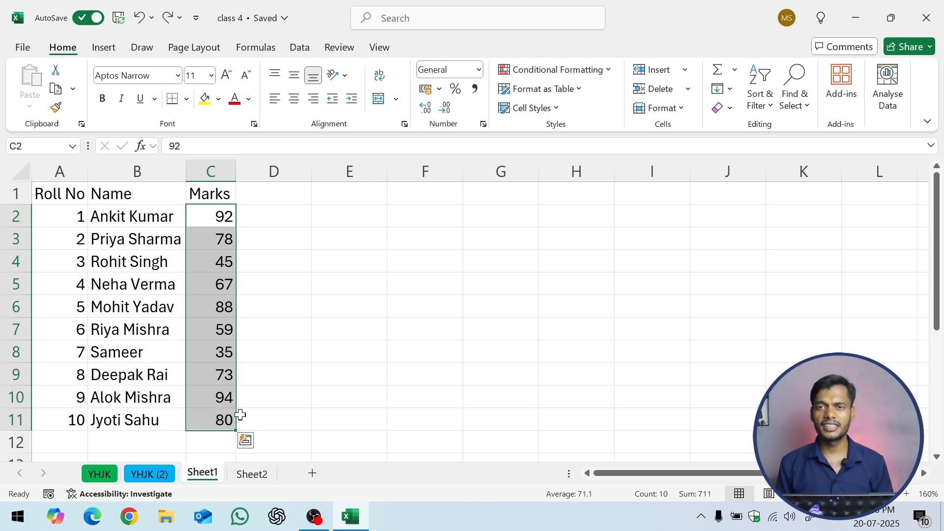
Calculate the average of the marks in cell F6 with =average(C2:C11).
{"action": "left_click", "coordinate": [444, 313]}
{"action": "type", "text": "="}
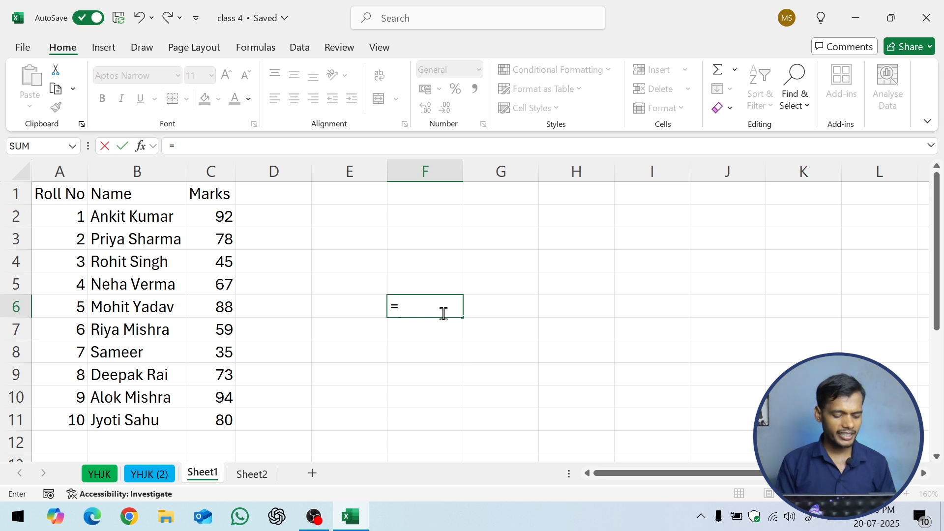
{"action": "type", "text": "aver"}
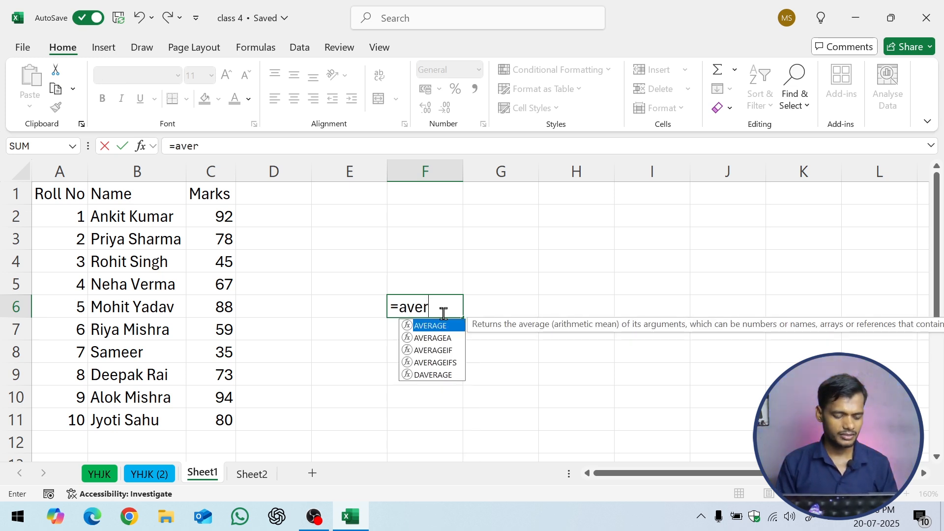
{"action": "type", "text": "age"}
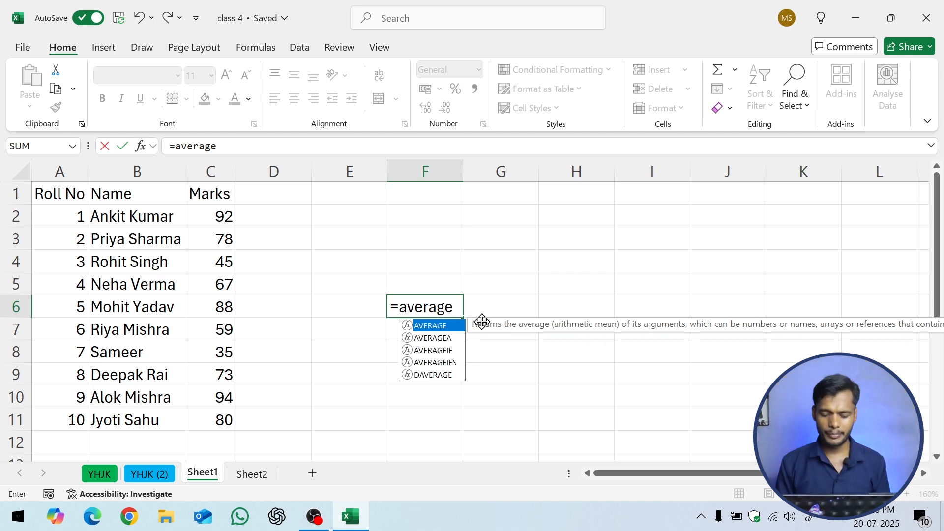
{"action": "type", "text": "("}
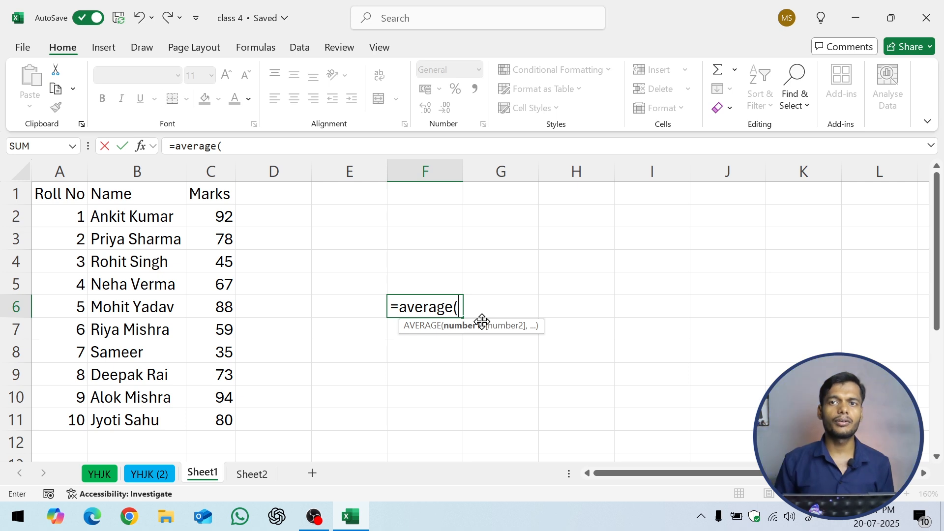
{"action": "left_click_drag", "start_coordinate": [223, 217], "coordinate": [227, 412]}
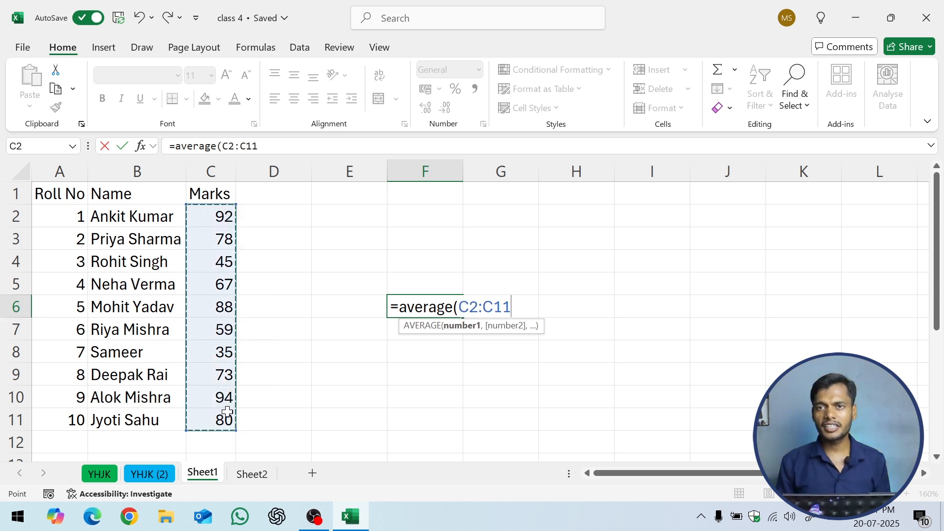
{"action": "type", "text": ")"}
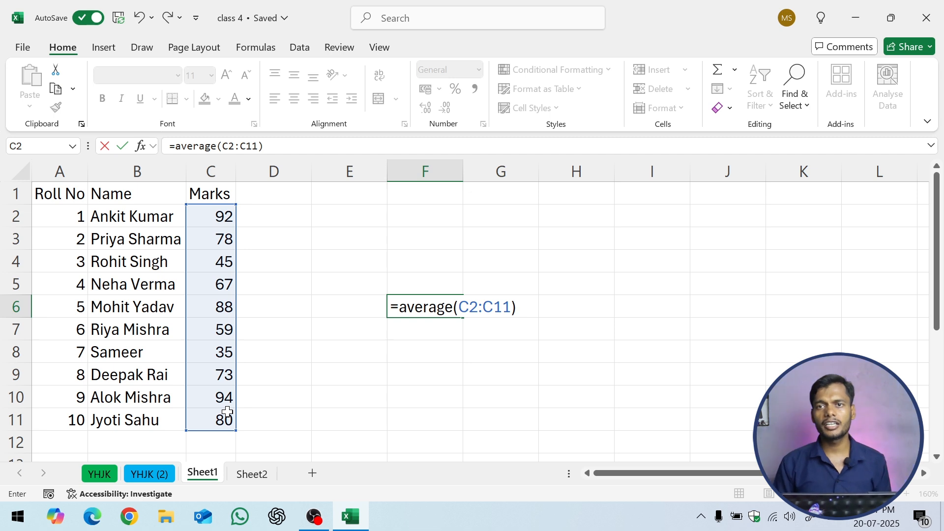
{"action": "key", "text": "Return"}
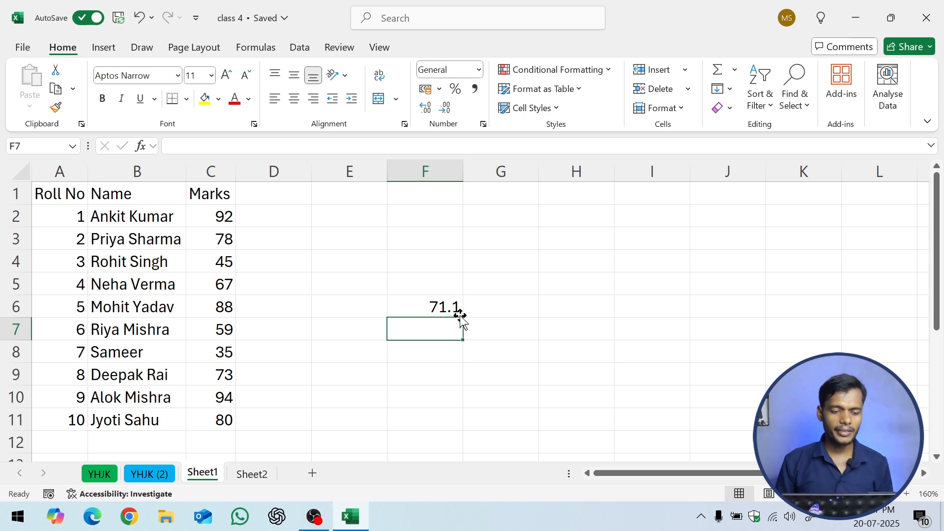
{"action": "left_click", "coordinate": [433, 312]}
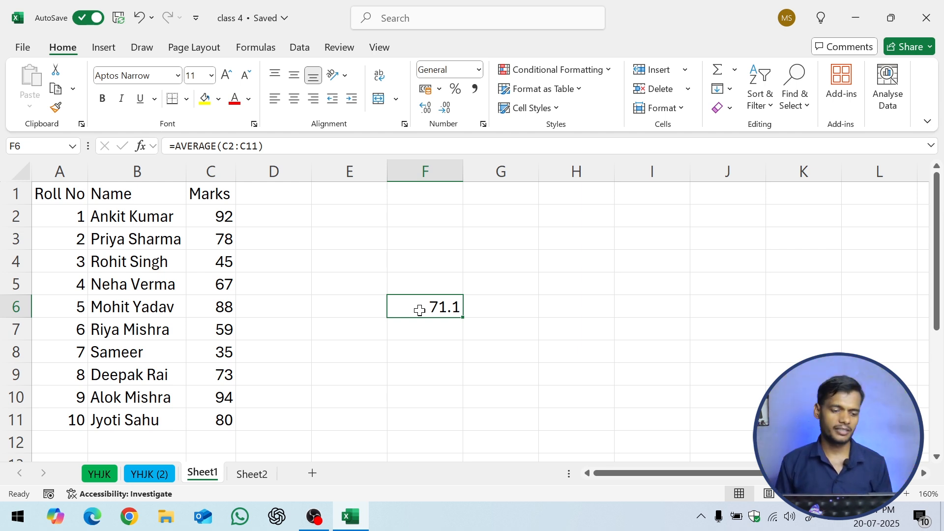
Preview the Above Average rule on C2:C11 with Light Red Fill with Dark Red Text, and cancel it.
{"action": "left_click_drag", "start_coordinate": [224, 217], "coordinate": [218, 418]}
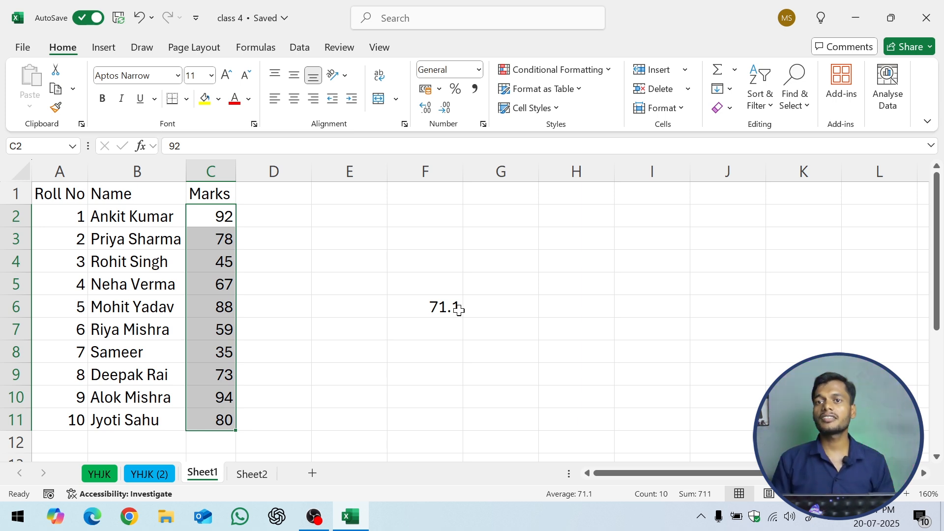
{"action": "left_click", "coordinate": [575, 74]}
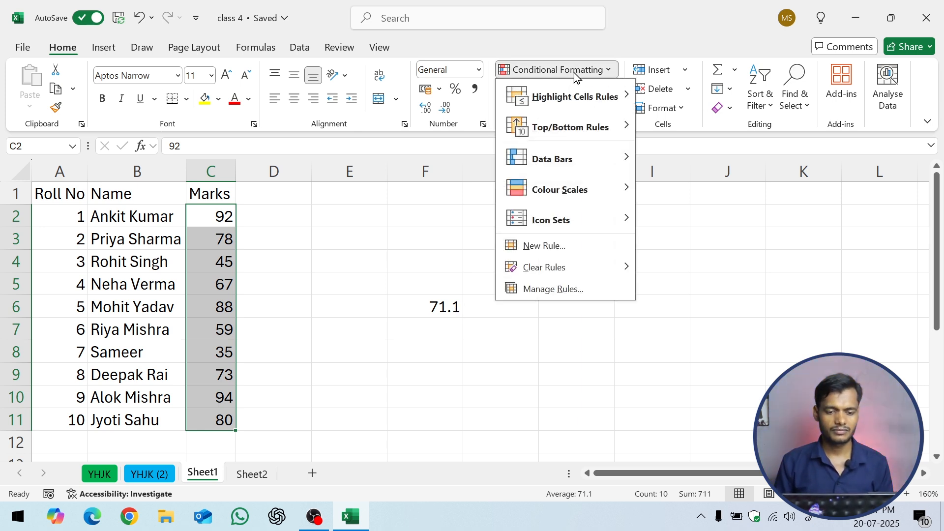
{"action": "mouse_move", "coordinate": [586, 130]}
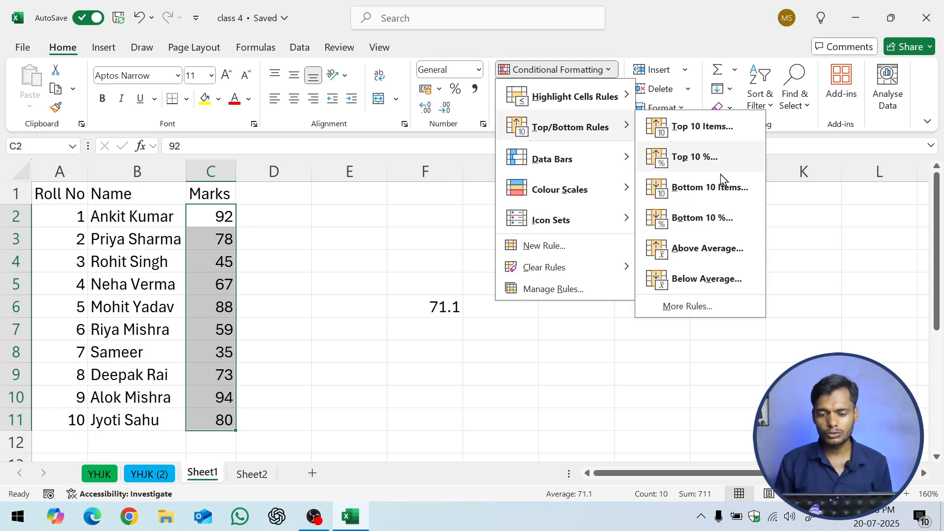
{"action": "left_click", "coordinate": [709, 248]}
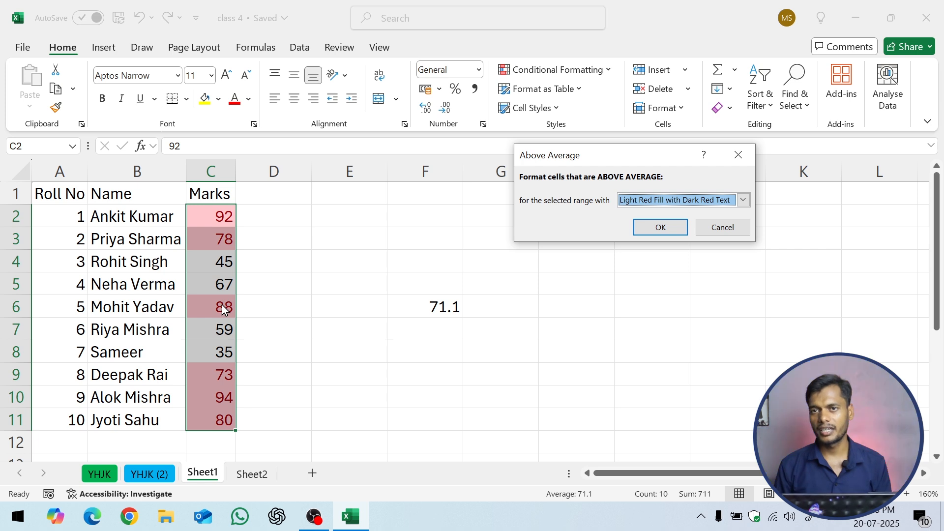
{"action": "left_click", "coordinate": [723, 230]}
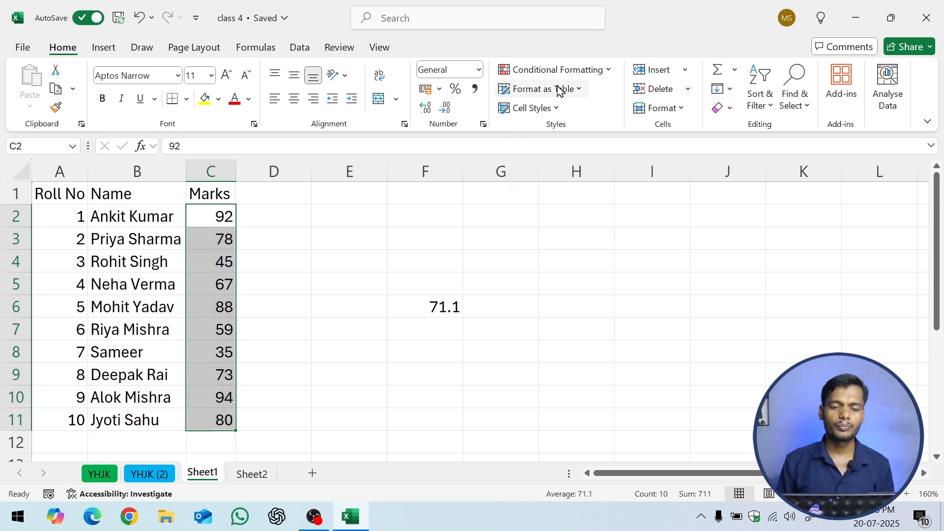
Preview the Below Average rule on the marks with Light Red Fill with Dark Red Text, and cancel it.
{"action": "left_click", "coordinate": [560, 79]}
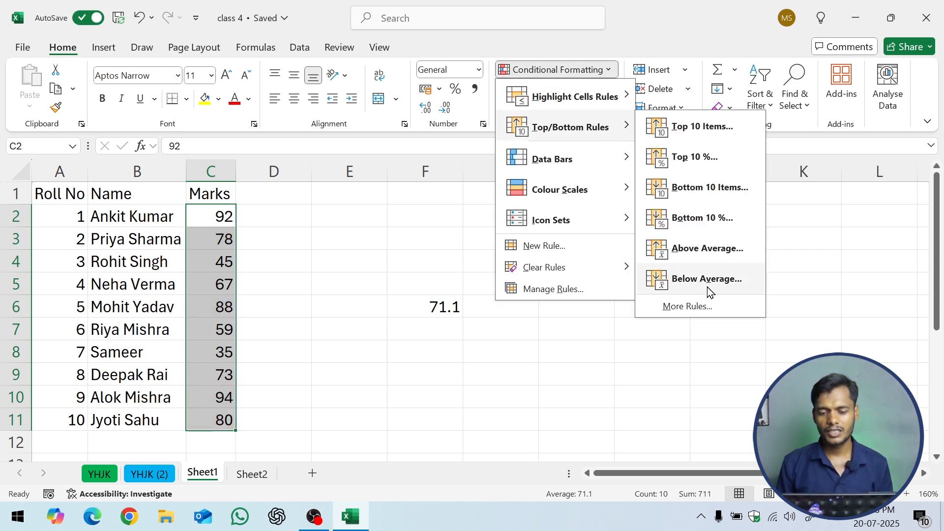
{"action": "left_click", "coordinate": [708, 291]}
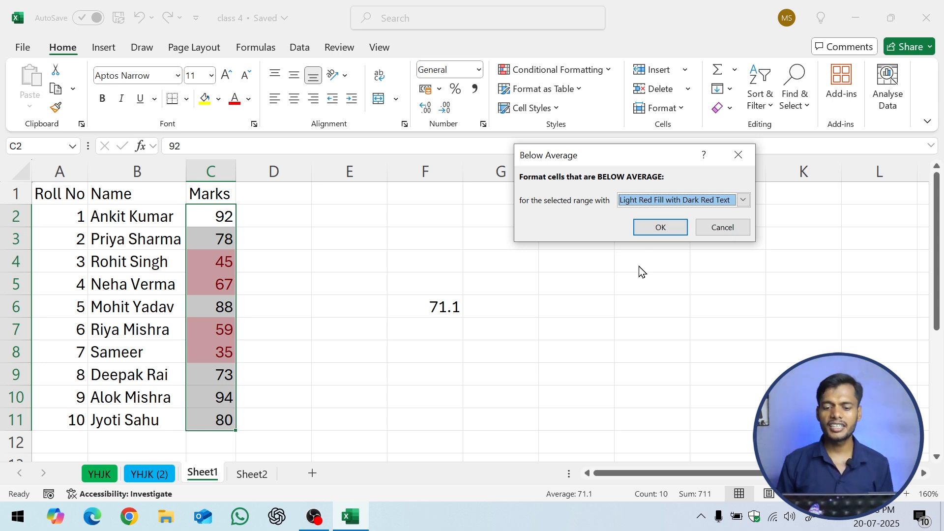
{"action": "left_click", "coordinate": [718, 230]}
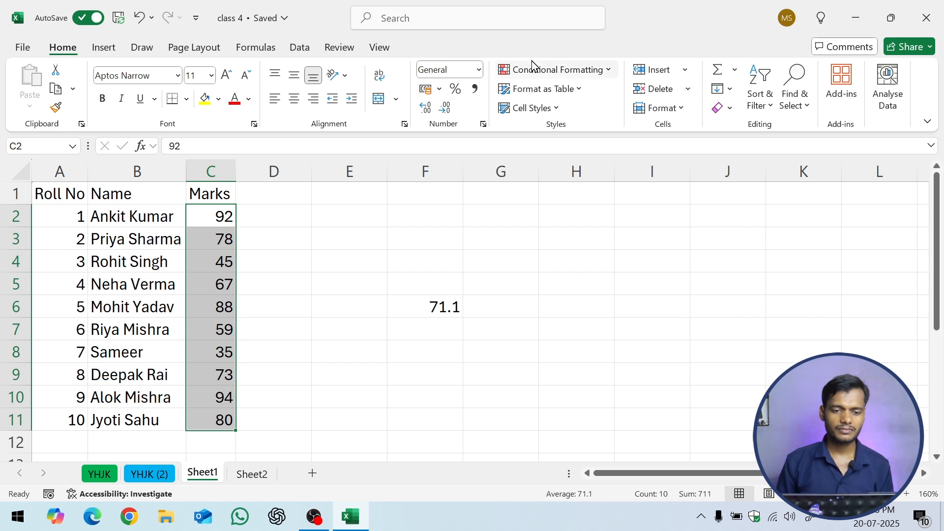
Apply red gradient-fill data bars to the marks in C2:C11.
{"action": "left_click", "coordinate": [541, 76]}
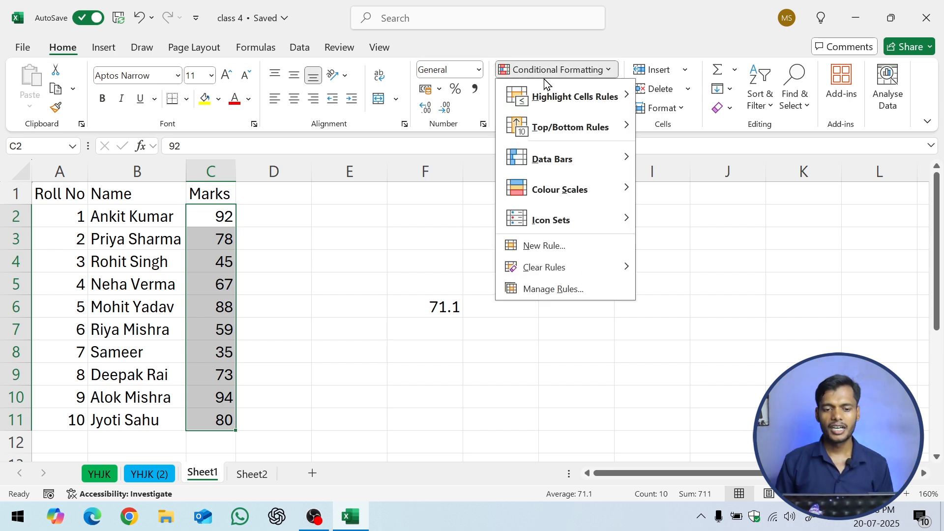
{"action": "mouse_move", "coordinate": [592, 129]}
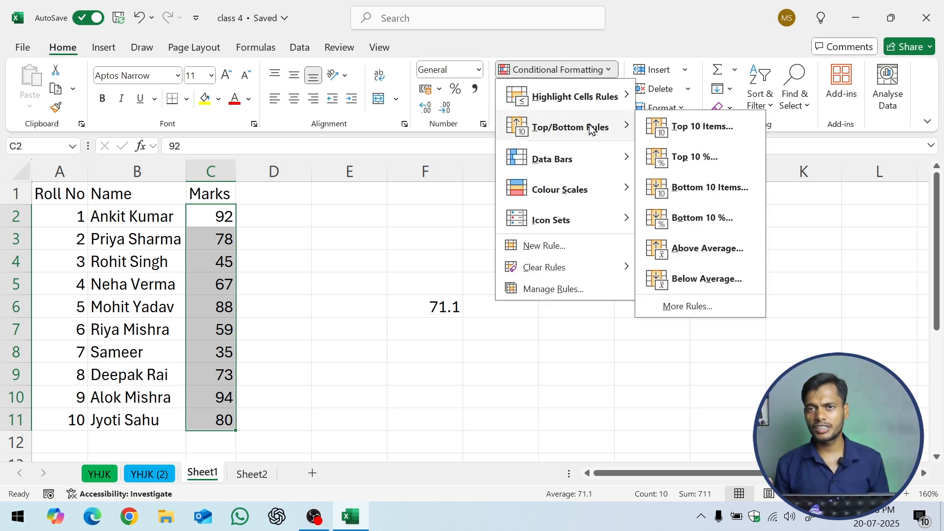
{"action": "mouse_move", "coordinate": [596, 164]}
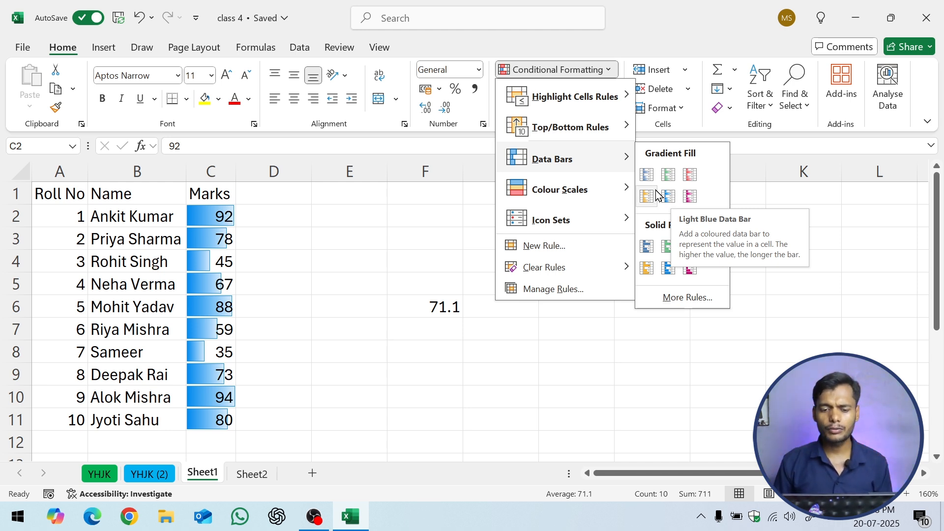
{"action": "left_click", "coordinate": [689, 174]}
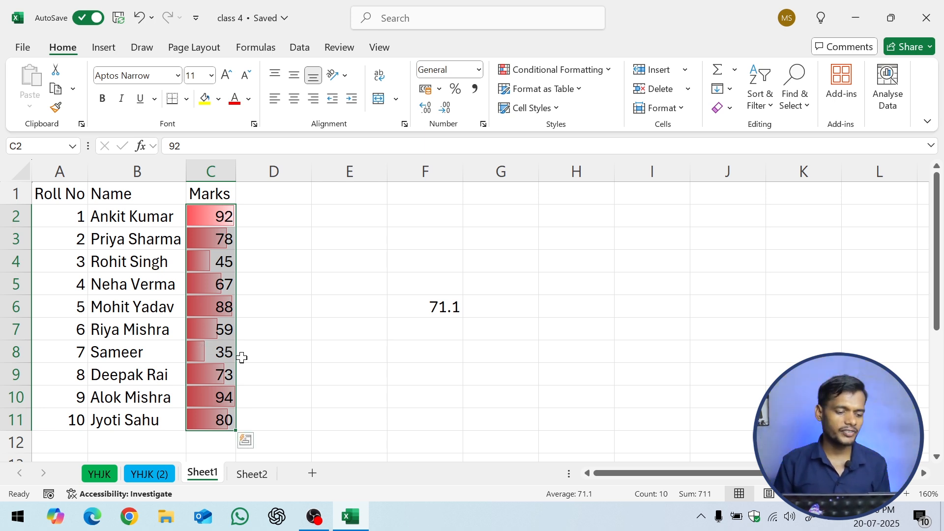
{"action": "left_click", "coordinate": [270, 365]}
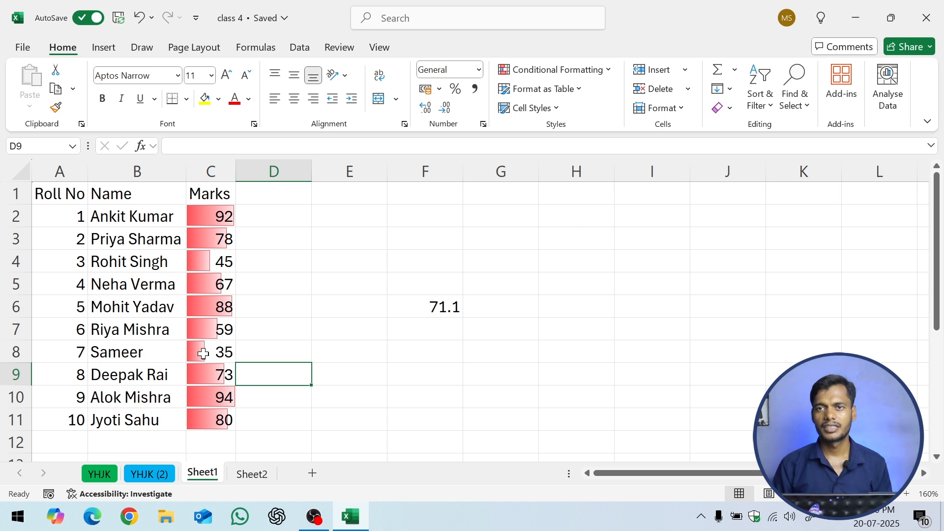
Undo the red gradient data bars on the marks.
{"action": "left_click", "coordinate": [546, 71]}
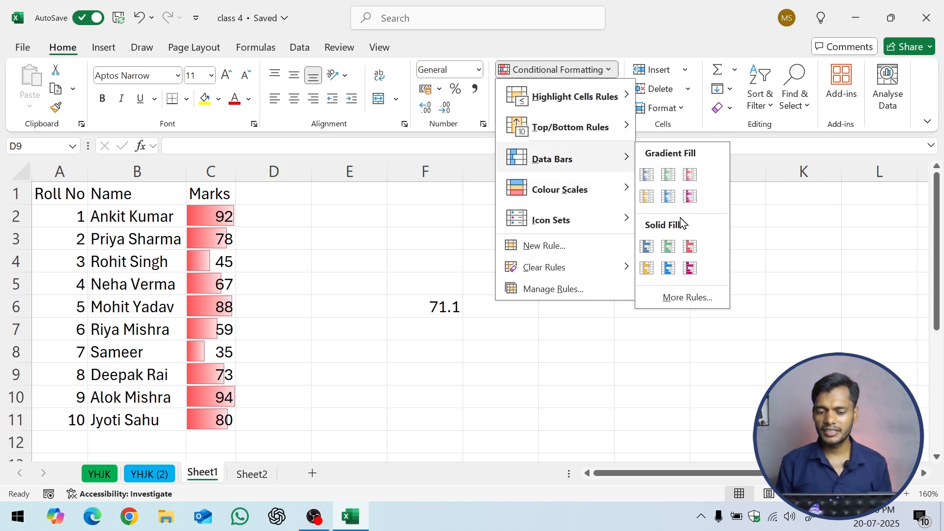
{"action": "left_click", "coordinate": [202, 227]}
{"action": "key", "text": "ctrl+z"}
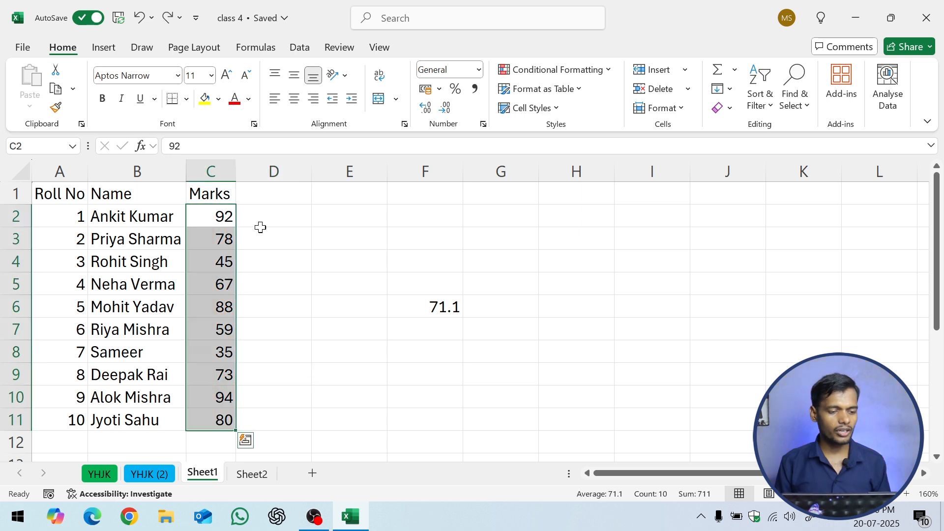
Try a custom data bar rule on C2:C11 with Solid Fill in standard orange, and undo it.
{"action": "left_click", "coordinate": [544, 75]}
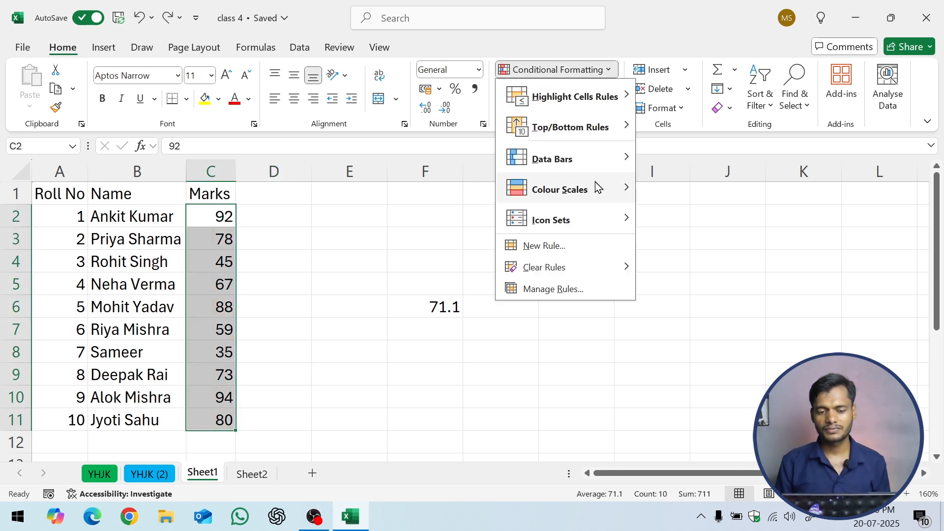
{"action": "mouse_move", "coordinate": [613, 160]}
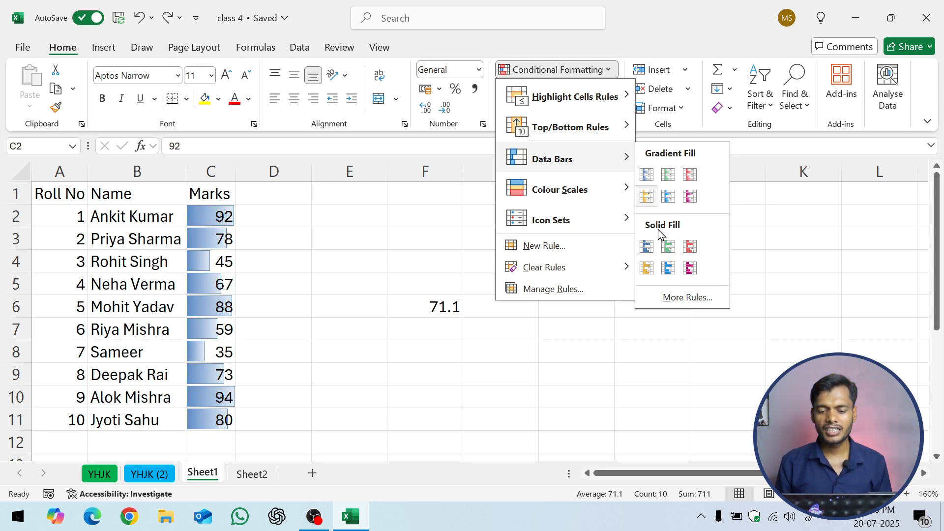
{"action": "left_click", "coordinate": [685, 301]}
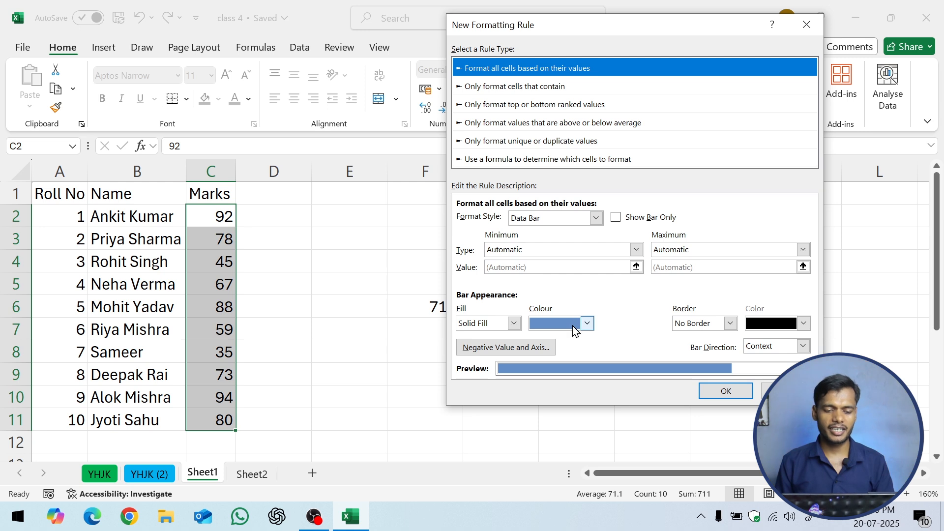
{"action": "left_click", "coordinate": [515, 324]}
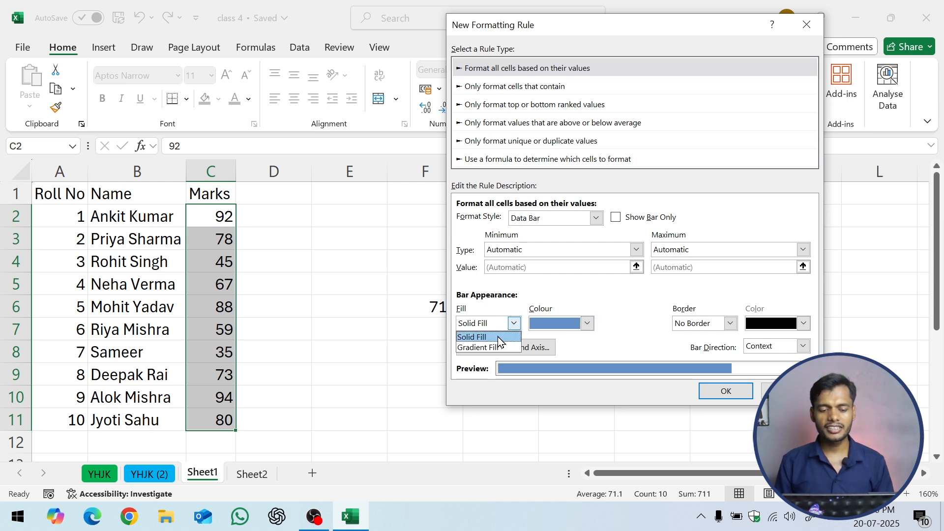
{"action": "left_click", "coordinate": [498, 337]}
{"action": "left_click", "coordinate": [588, 327]}
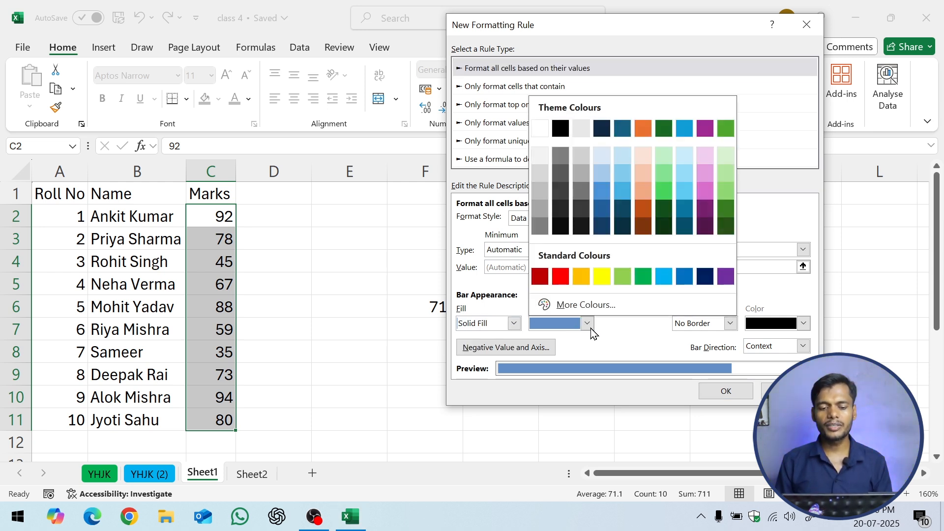
{"action": "left_click", "coordinate": [581, 276]}
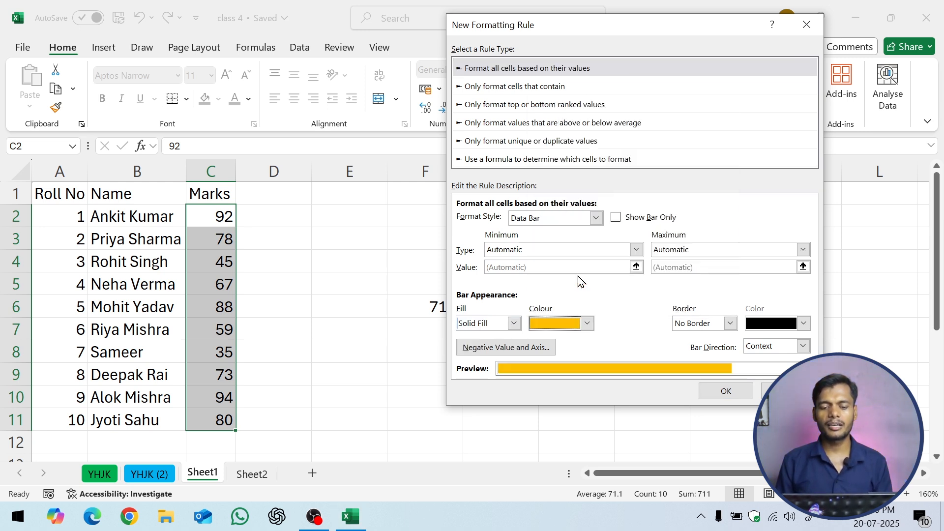
{"action": "left_click", "coordinate": [733, 391]}
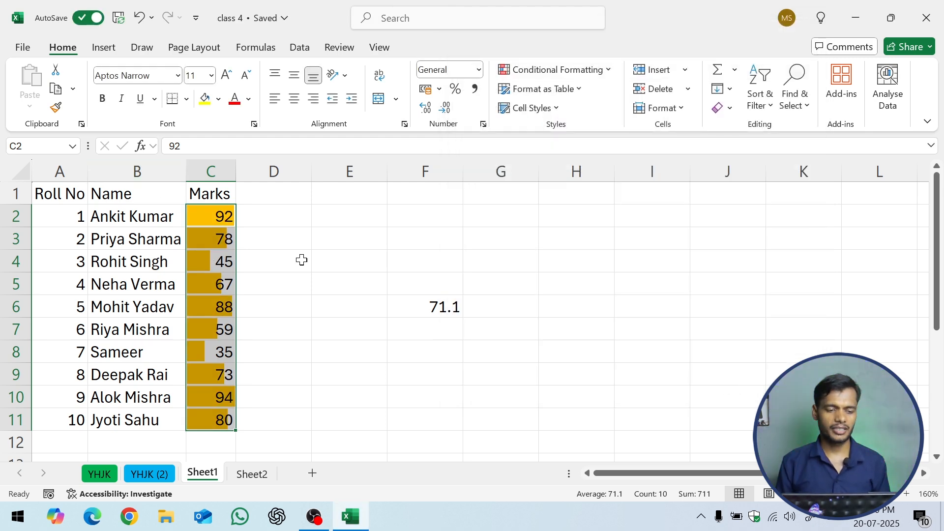
{"action": "key", "text": "ctrl+z"}
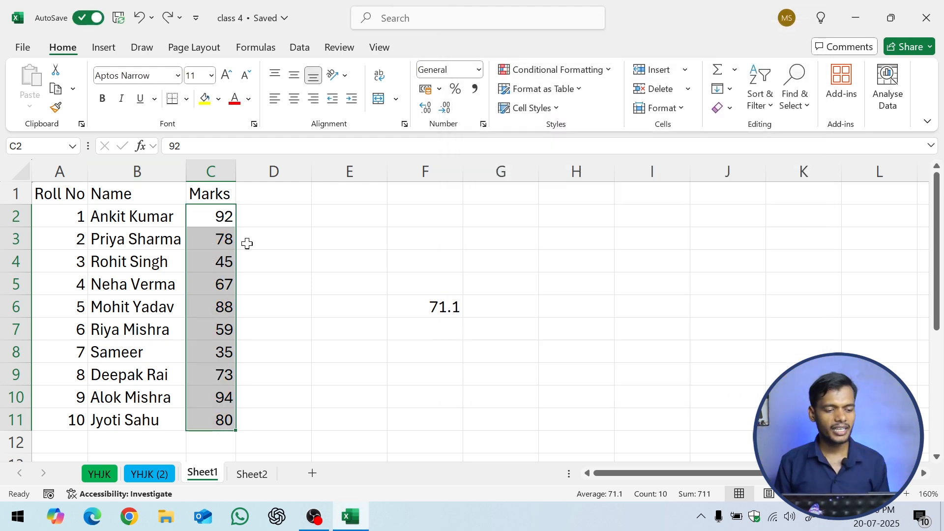
Try a custom data bar rule on C2:C11 with Gradient Fill in standard red, and undo it.
{"action": "left_click", "coordinate": [551, 69]}
{"action": "mouse_move", "coordinate": [559, 162]}
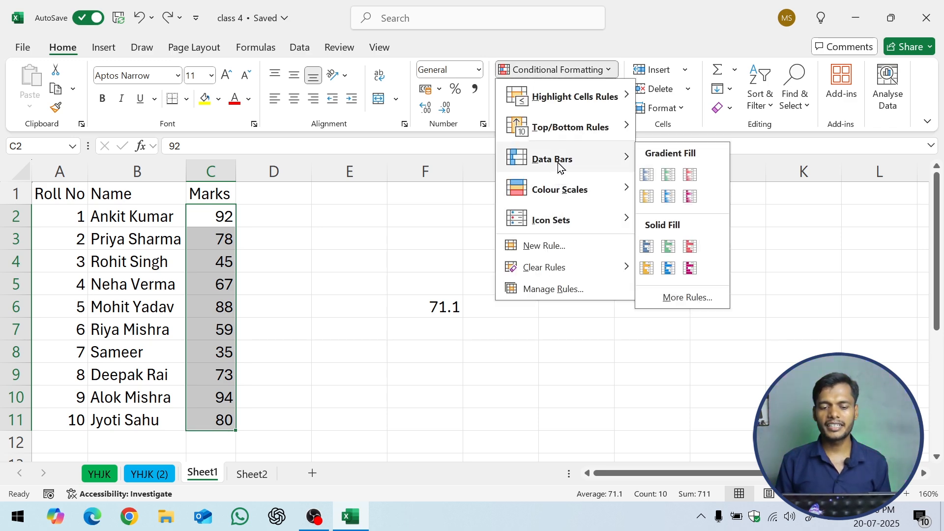
{"action": "left_click", "coordinate": [689, 298]}
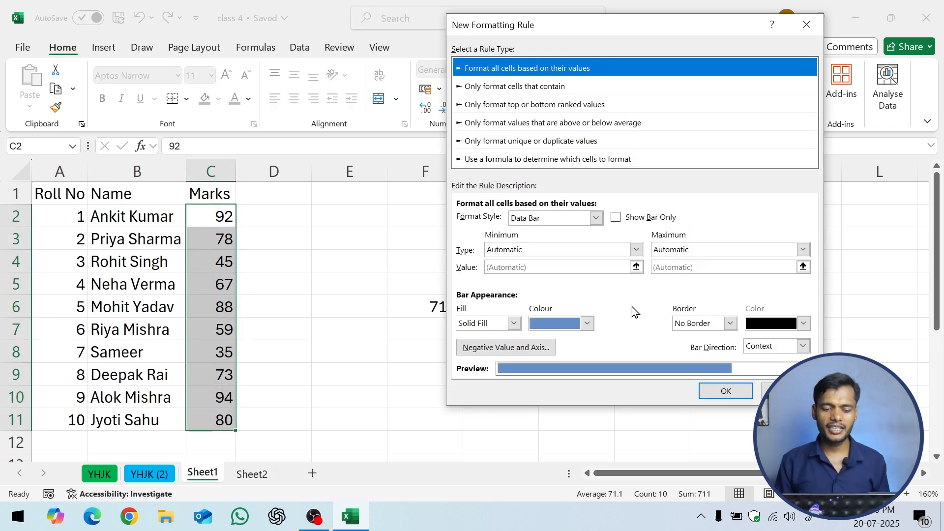
{"action": "left_click", "coordinate": [487, 325]}
{"action": "left_click", "coordinate": [486, 347]}
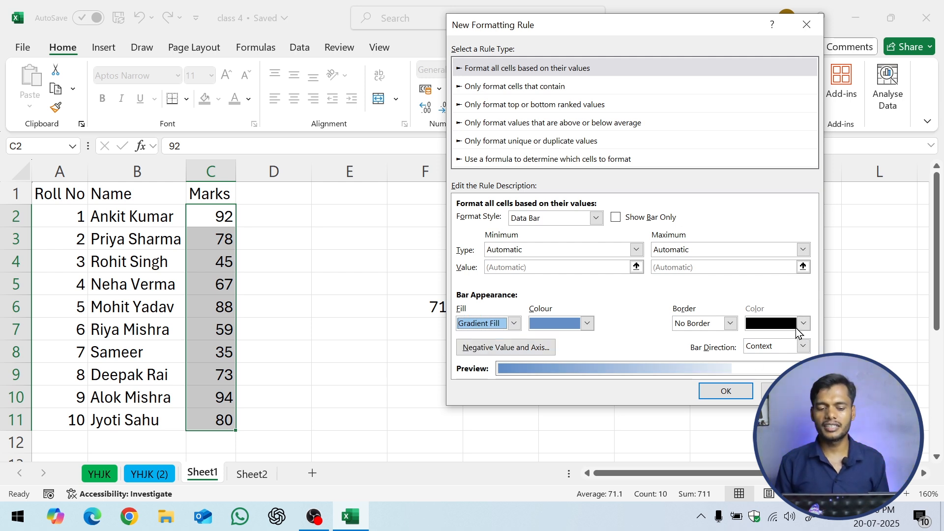
{"action": "left_click", "coordinate": [585, 324]}
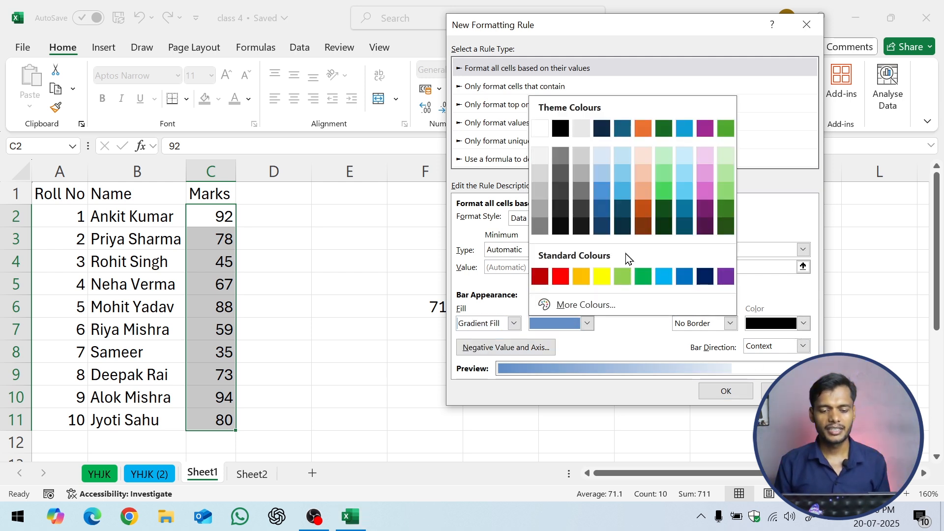
{"action": "left_click", "coordinate": [561, 278]}
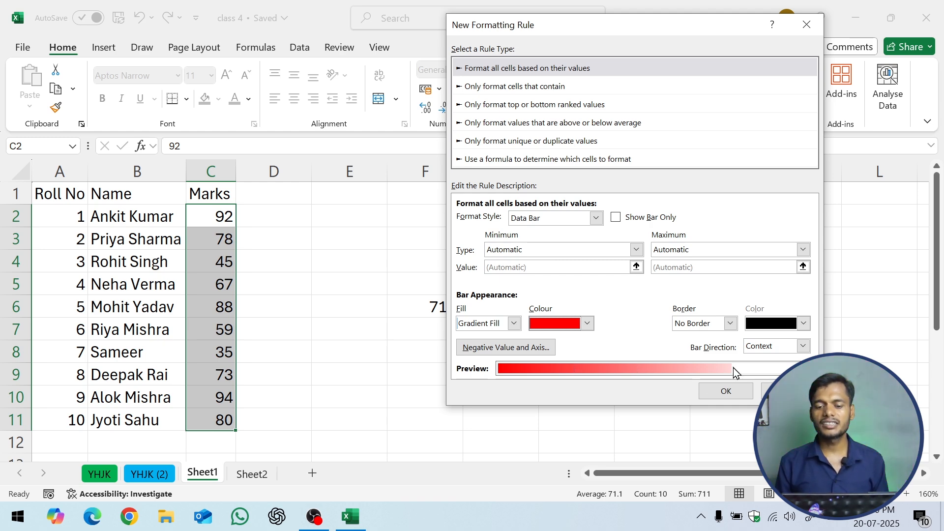
{"action": "left_click", "coordinate": [737, 394]}
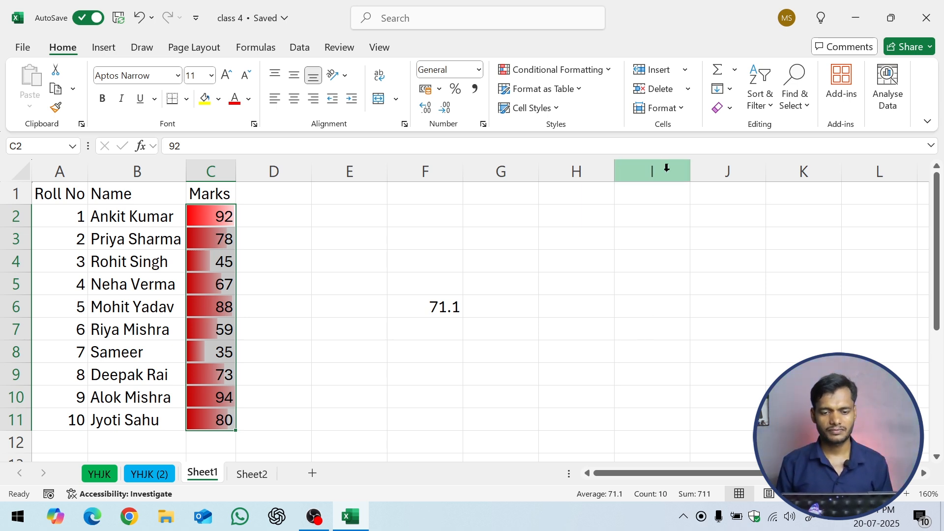
{"action": "left_click", "coordinate": [561, 69]}
{"action": "left_click", "coordinate": [565, 71]}
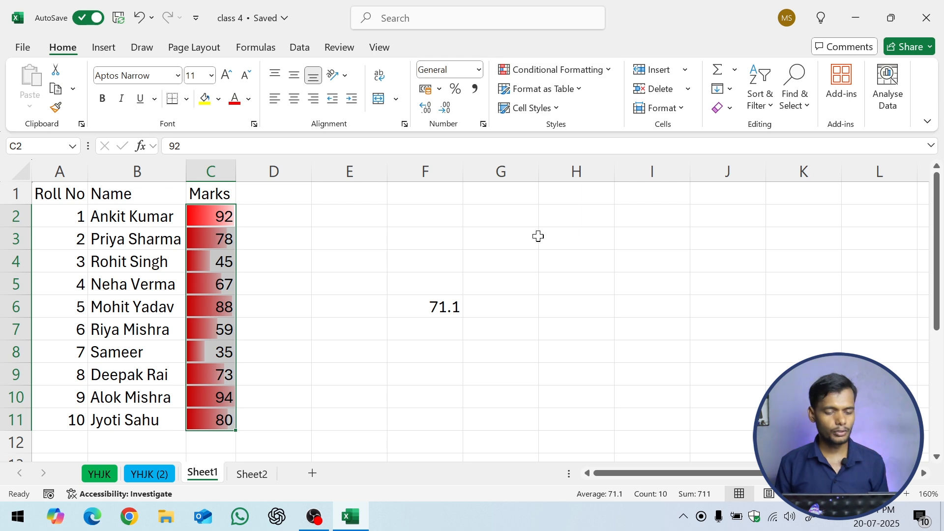
{"action": "key", "text": "ctrl+z"}
Try the preset Green-White-Red colour scale on the marks in C2:C11, and undo it.
{"action": "left_click", "coordinate": [551, 69]}
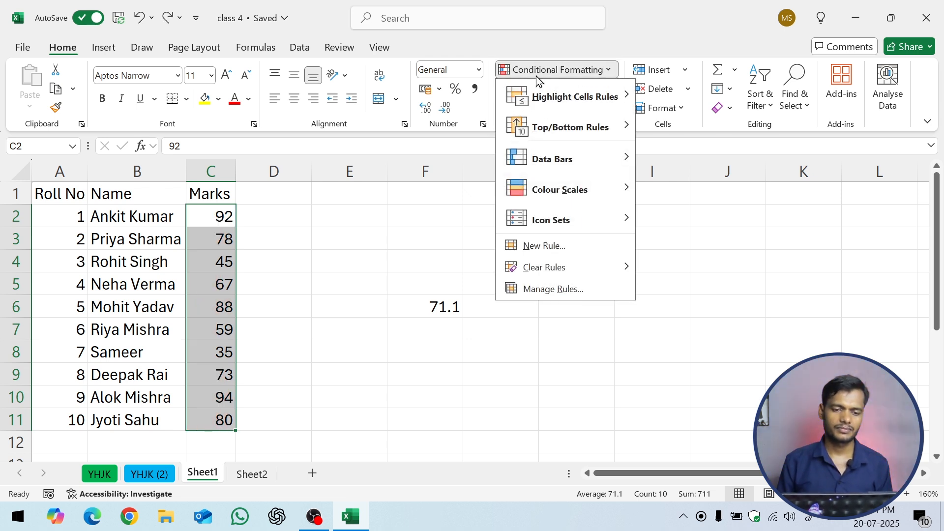
{"action": "mouse_move", "coordinate": [576, 167]}
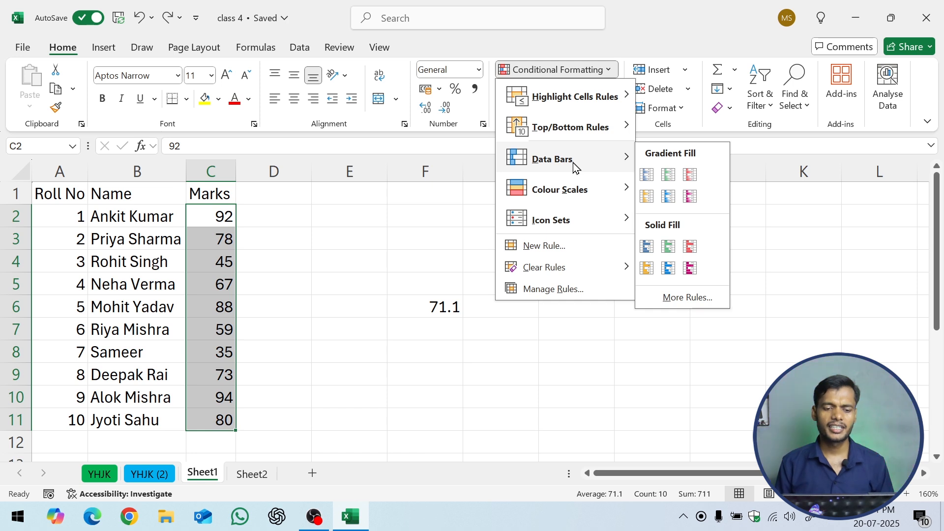
{"action": "mouse_move", "coordinate": [586, 196]}
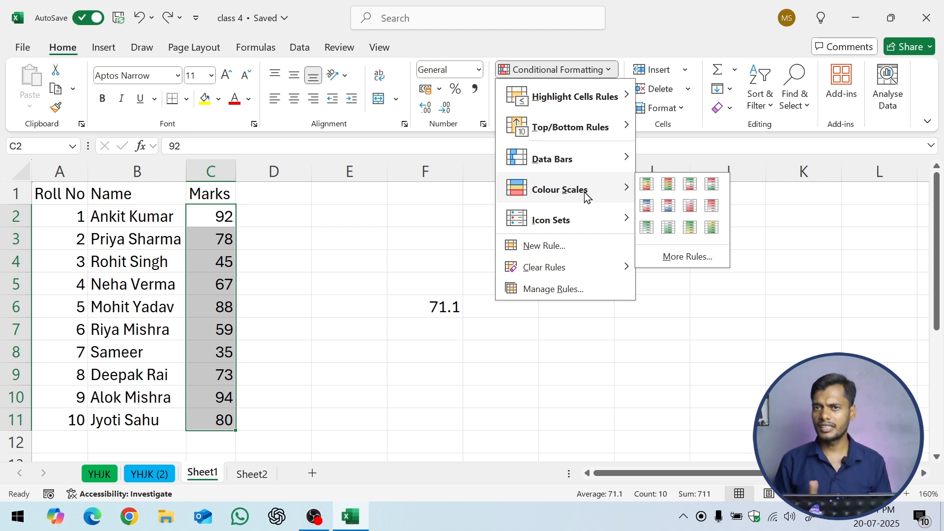
{"action": "left_click", "coordinate": [692, 184]}
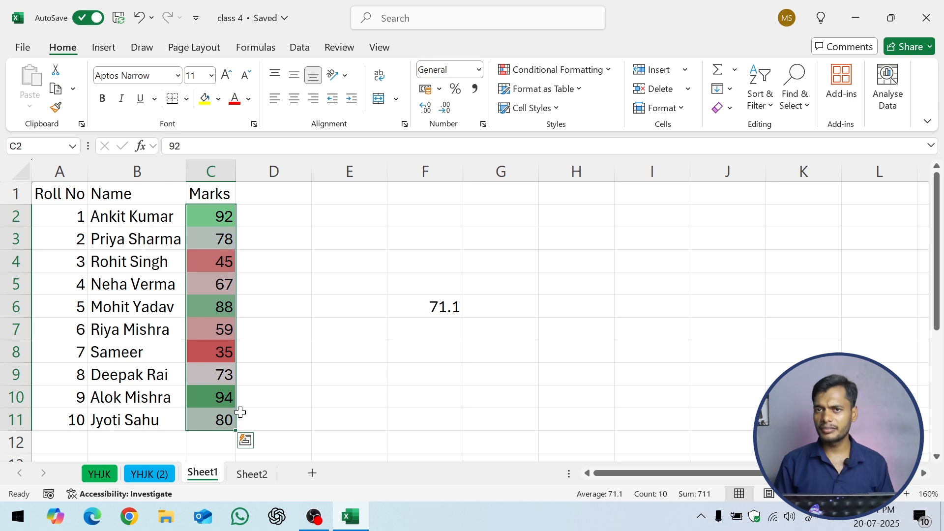
{"action": "key", "text": "ctrl+z"}
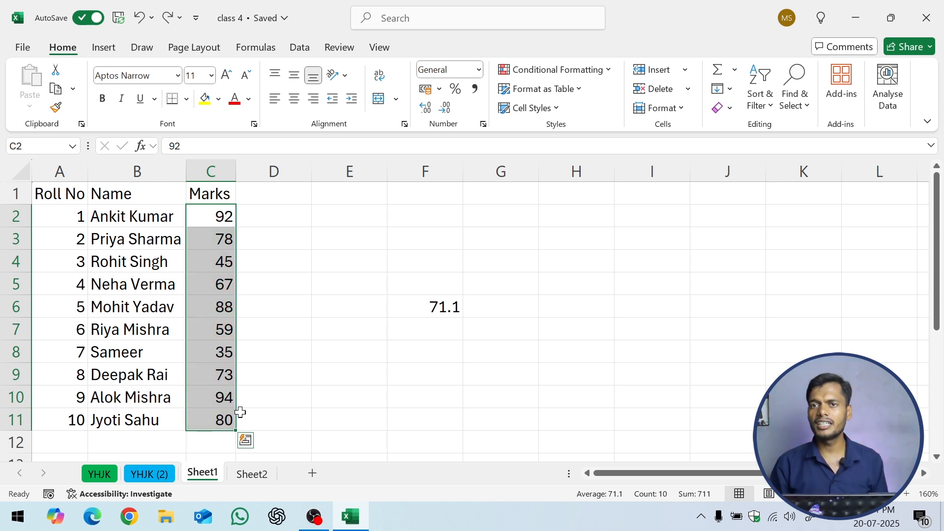
Start a custom colour scale rule for C2:C11, preview the 3-Colour Scale style, and return to 2-Colour Scale.
{"action": "left_click", "coordinate": [547, 73]}
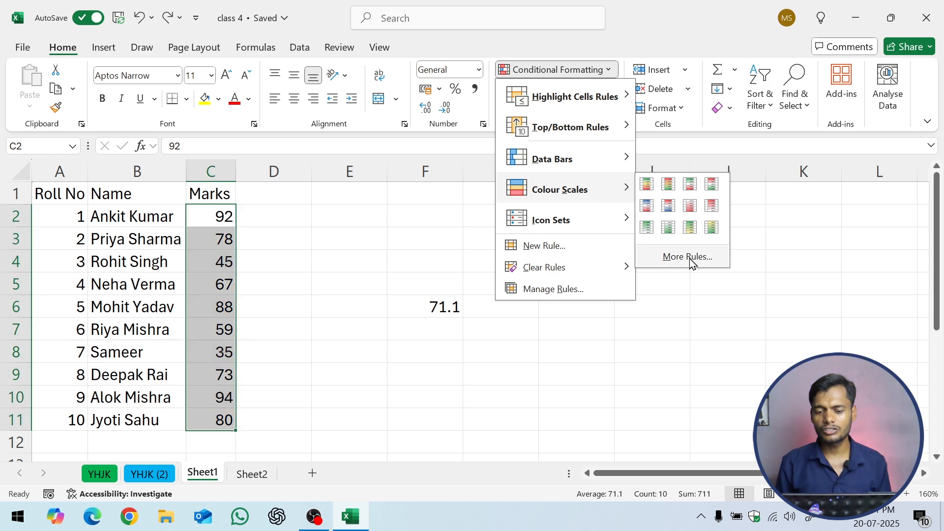
{"action": "left_click", "coordinate": [689, 260]}
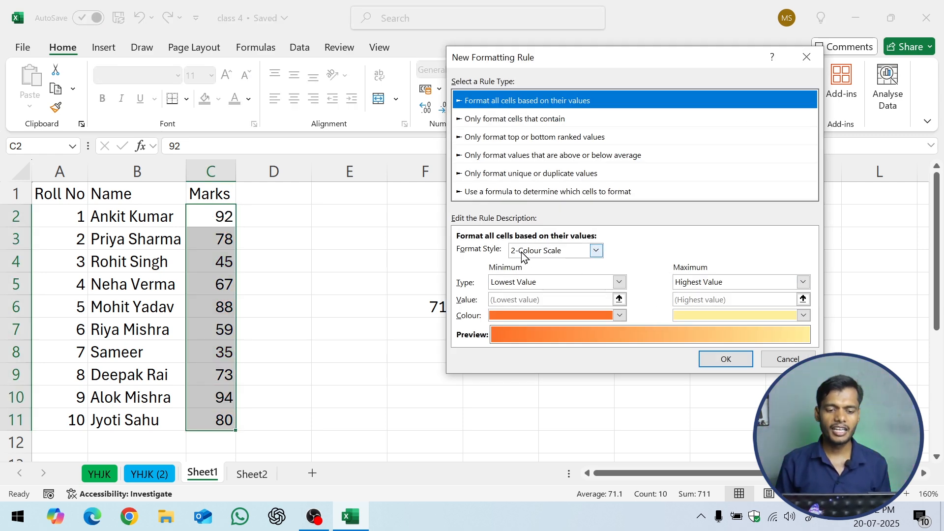
{"action": "left_click", "coordinate": [568, 253]}
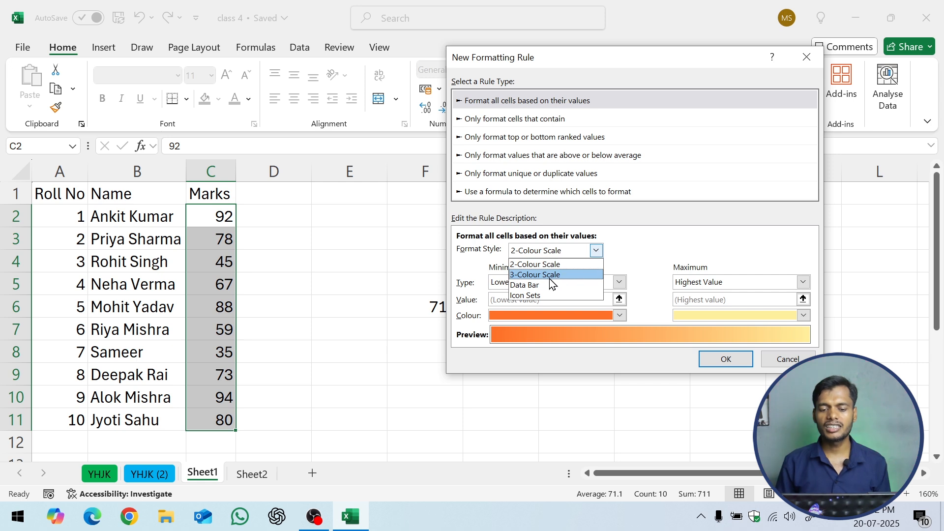
{"action": "left_click", "coordinate": [554, 271]}
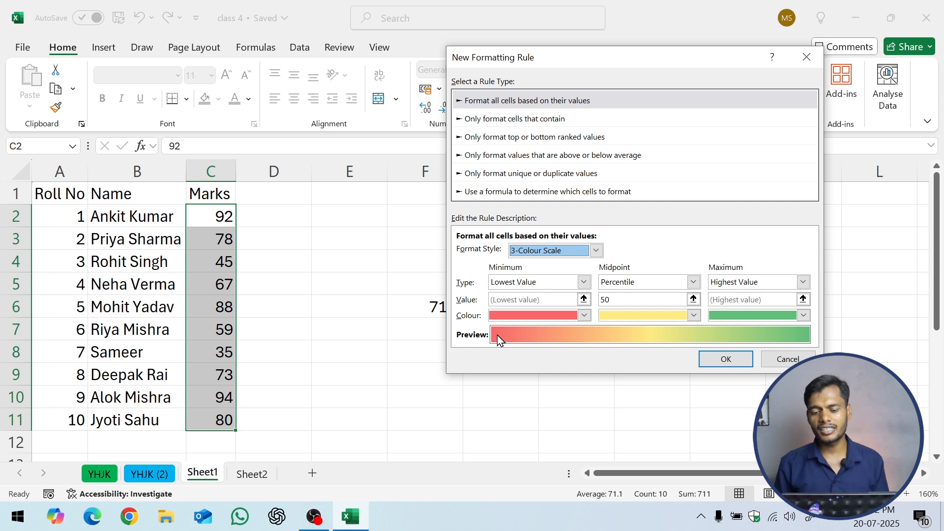
{"action": "left_click", "coordinate": [575, 252]}
{"action": "left_click", "coordinate": [560, 265]}
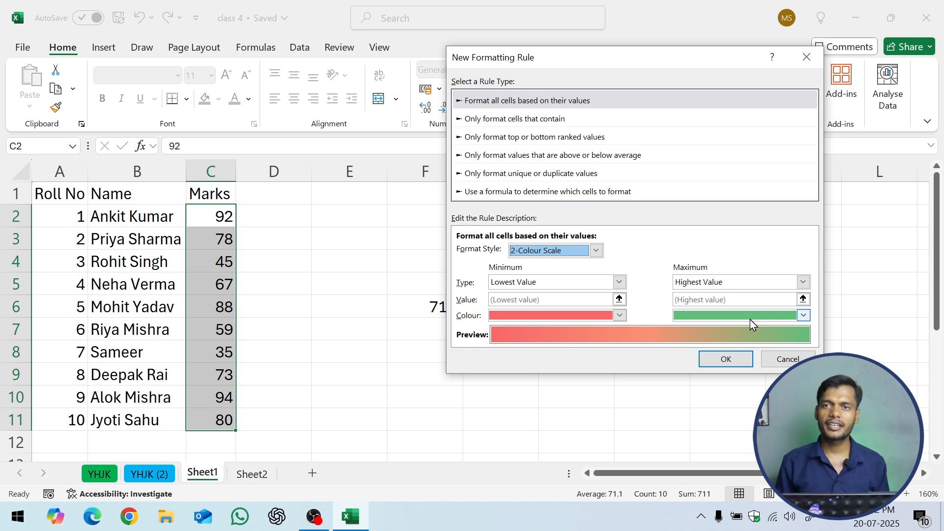
Try standard light blue and dark blue as the scale's maximum colour, and settle on a medium blue theme colour.
{"action": "left_click", "coordinate": [802, 316]}
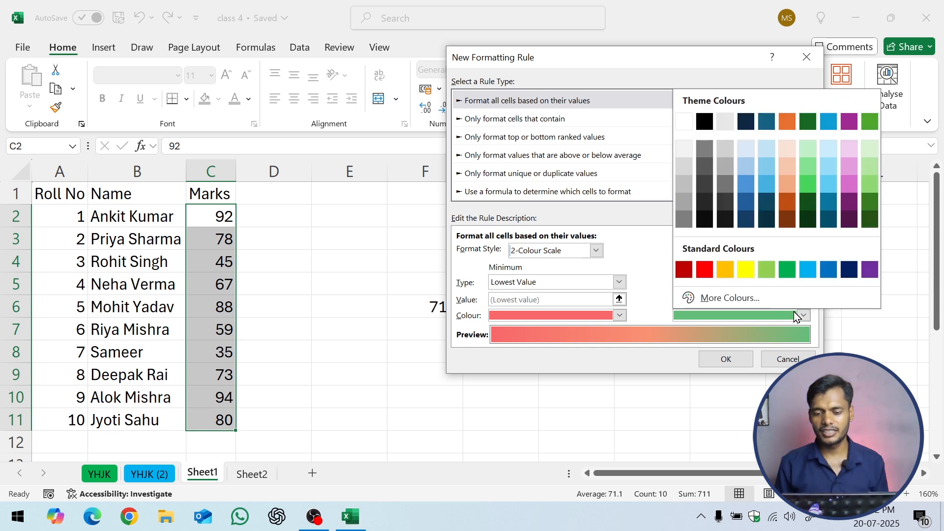
{"action": "left_click", "coordinate": [813, 275]}
{"action": "left_click", "coordinate": [802, 316]}
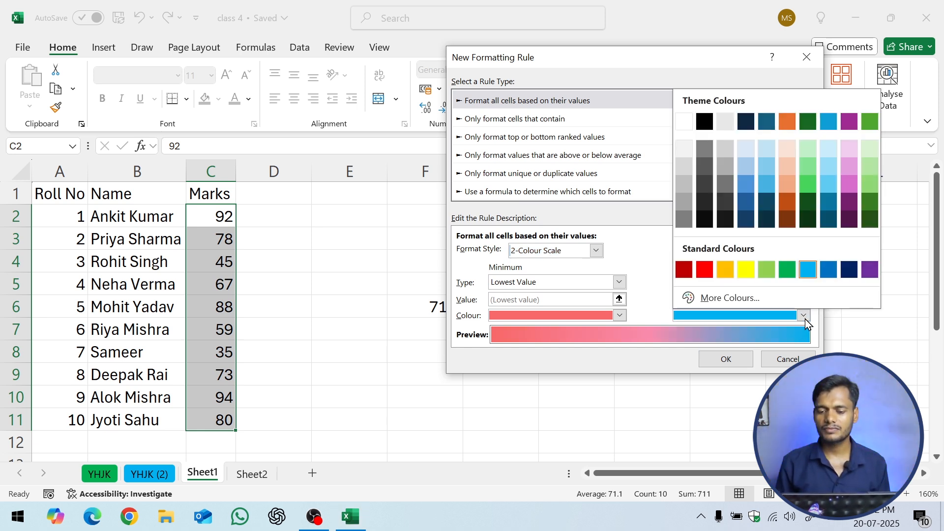
{"action": "left_click", "coordinate": [849, 270]}
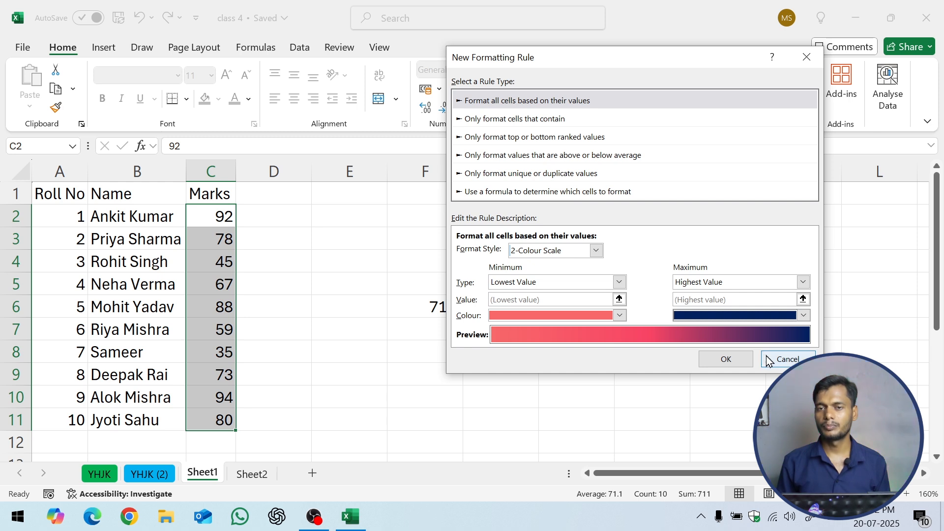
{"action": "left_click", "coordinate": [619, 315]}
{"action": "left_click", "coordinate": [787, 317]}
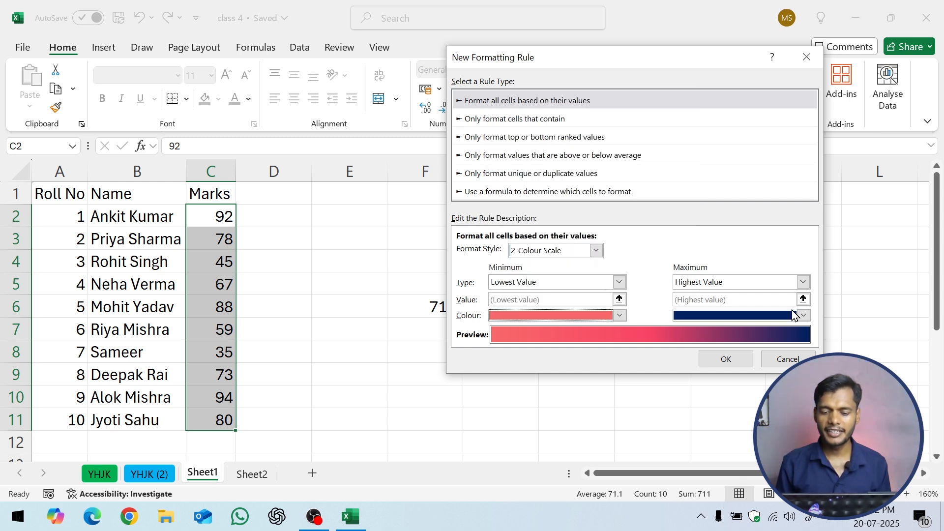
{"action": "left_click", "coordinate": [796, 317]}
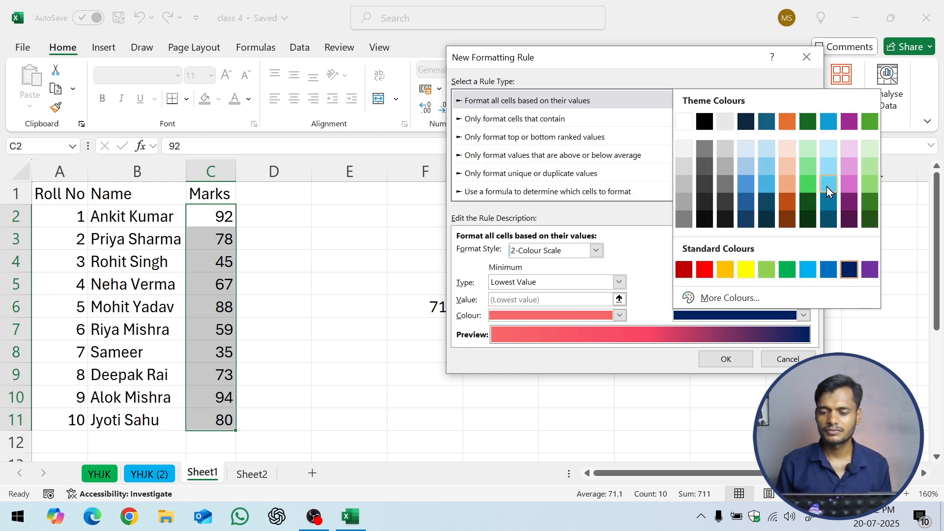
{"action": "left_click", "coordinate": [747, 202]}
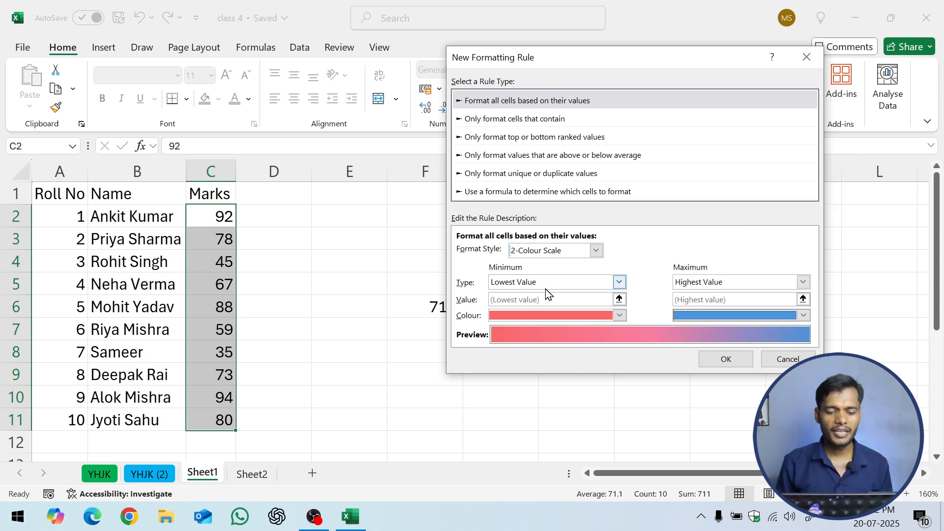
Keep Lowest Value and Highest Value as the minimum and maximum types, and apply the red-to-blue scale to the marks.
{"action": "left_click", "coordinate": [534, 283]}
{"action": "left_click", "coordinate": [702, 280]}
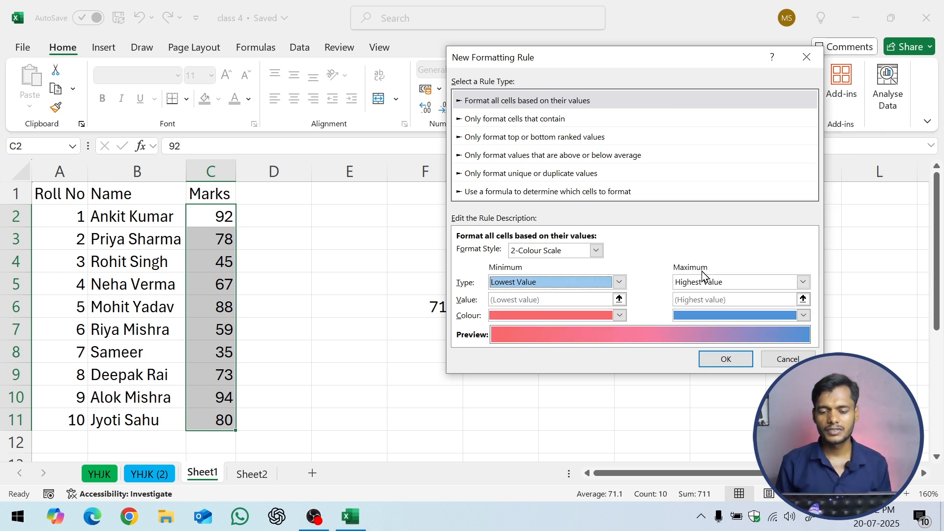
{"action": "left_click", "coordinate": [804, 281]}
{"action": "left_click", "coordinate": [721, 295]}
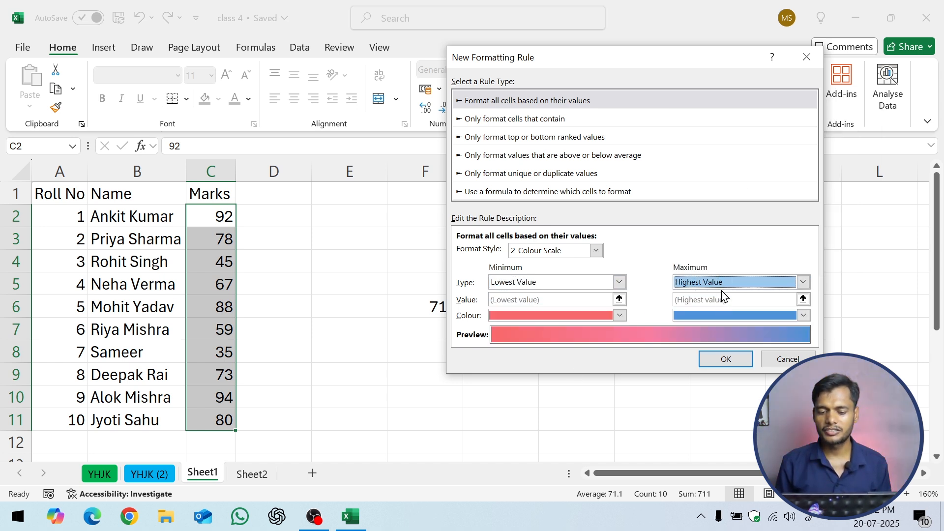
{"action": "left_click", "coordinate": [726, 360]}
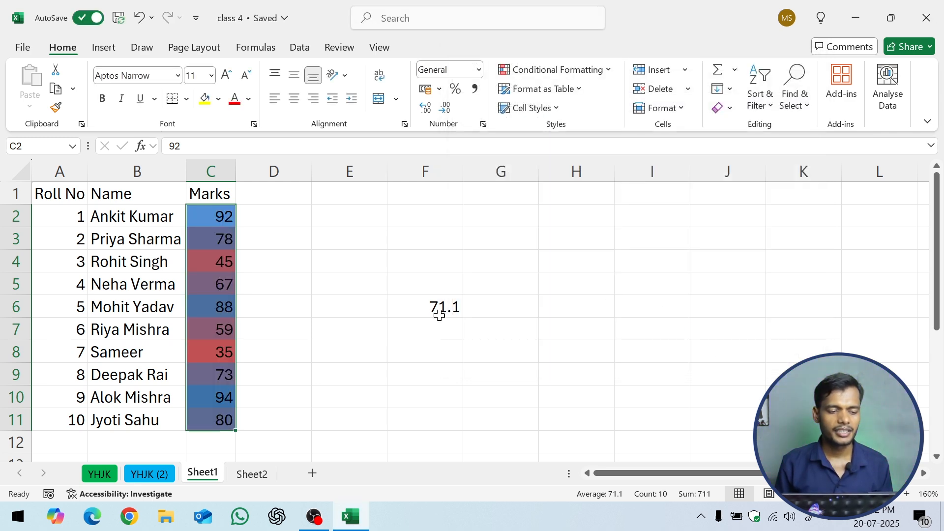
Examine the shading of the marks in C8, C4, C7 and C5, and undo the two-colour scale.
{"action": "left_click", "coordinate": [314, 294]}
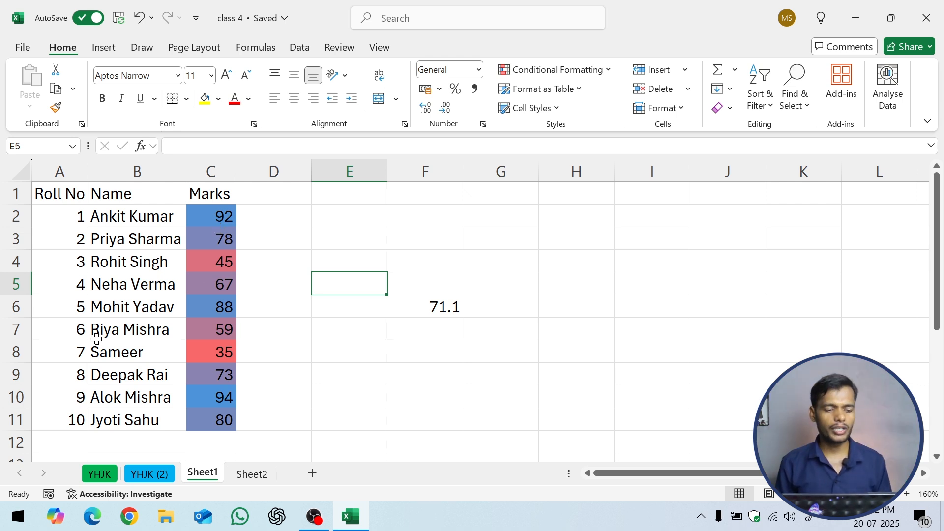
{"action": "left_click", "coordinate": [217, 359]}
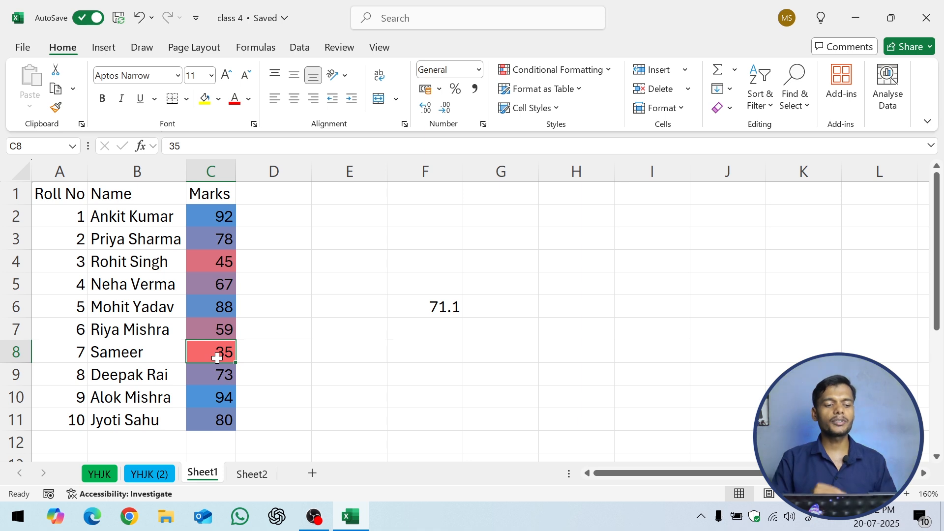
{"action": "left_click", "coordinate": [216, 265]}
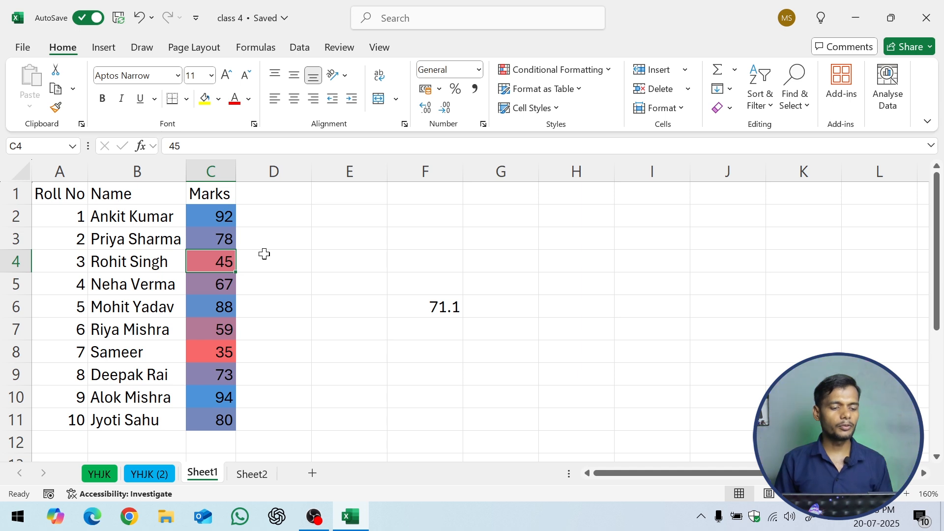
{"action": "left_click", "coordinate": [225, 332]}
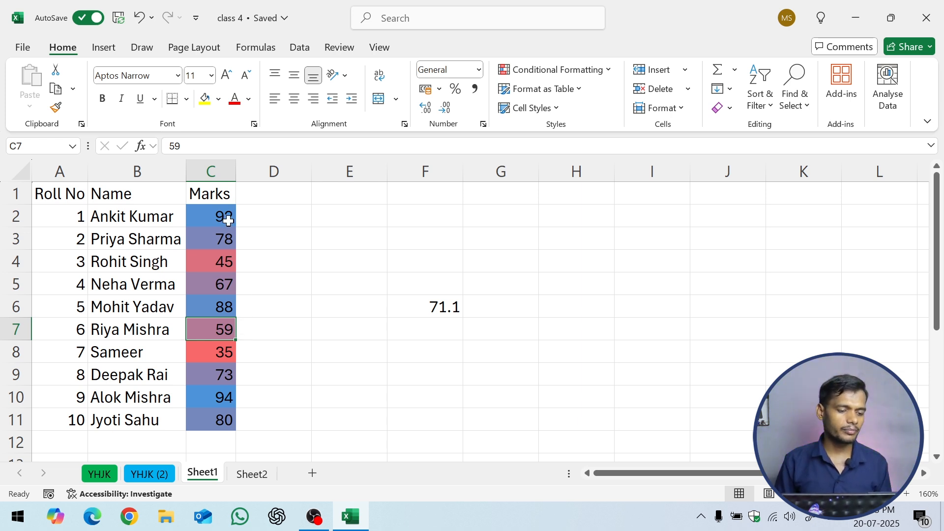
{"action": "left_click", "coordinate": [223, 288]}
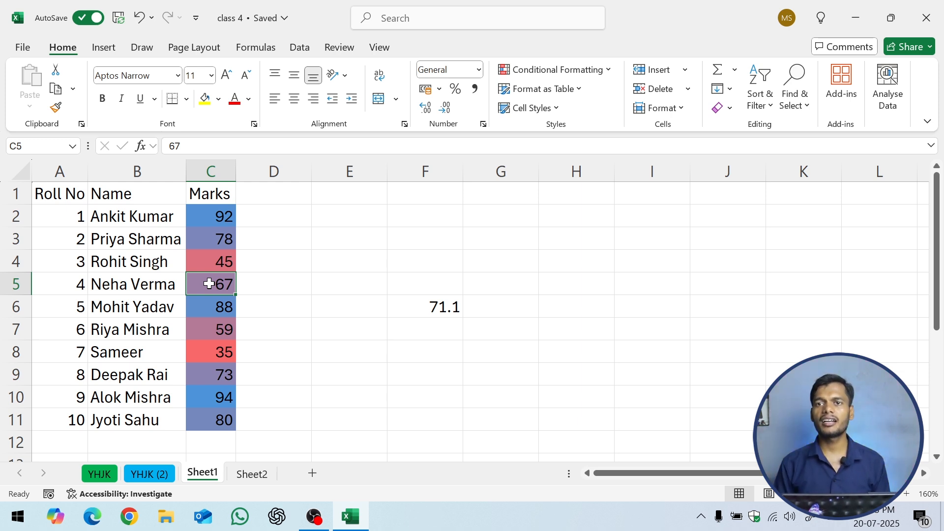
{"action": "key", "text": "ctrl+z"}
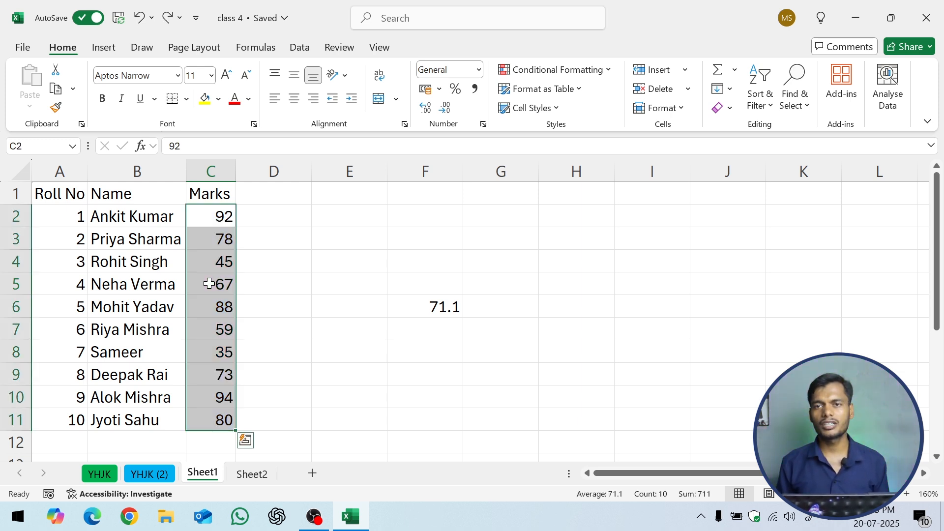
Start a custom icon set rule for the marks in C2:C11, browse the icon styles, and keep the unrimmed three traffic lights.
{"action": "left_click", "coordinate": [541, 75]}
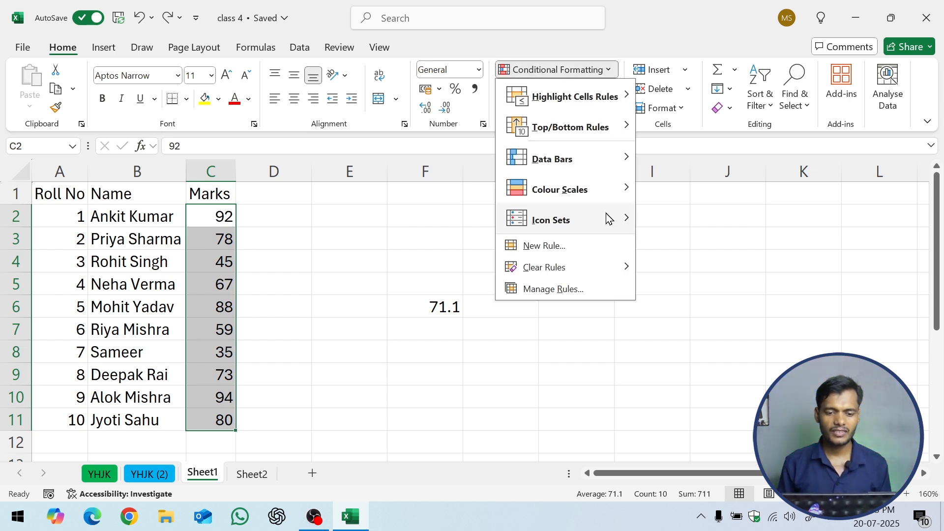
{"action": "mouse_move", "coordinate": [610, 217]}
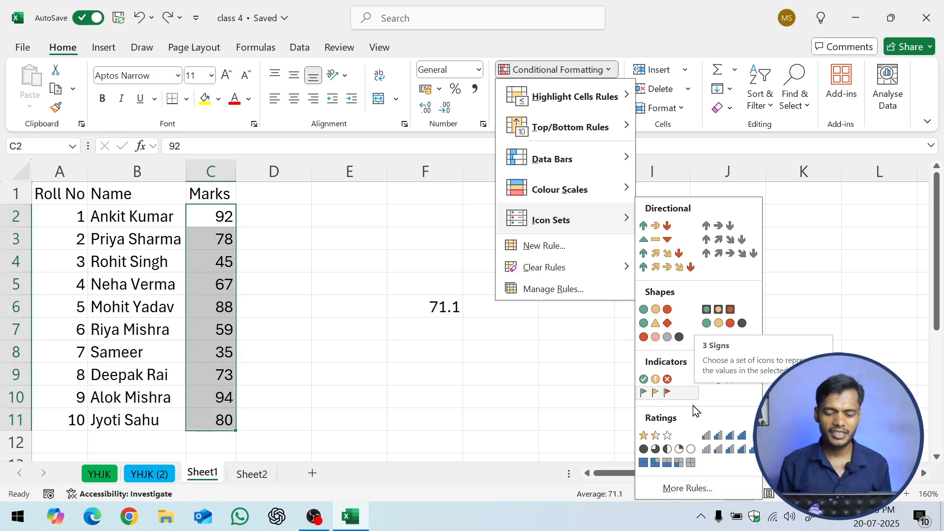
{"action": "left_click", "coordinate": [692, 489]}
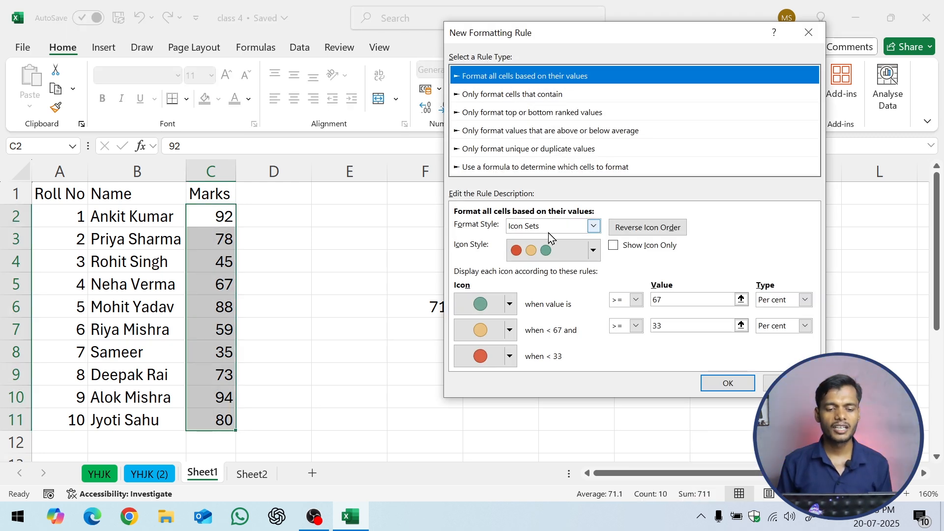
{"action": "left_click", "coordinate": [548, 232]}
{"action": "left_click", "coordinate": [542, 269]}
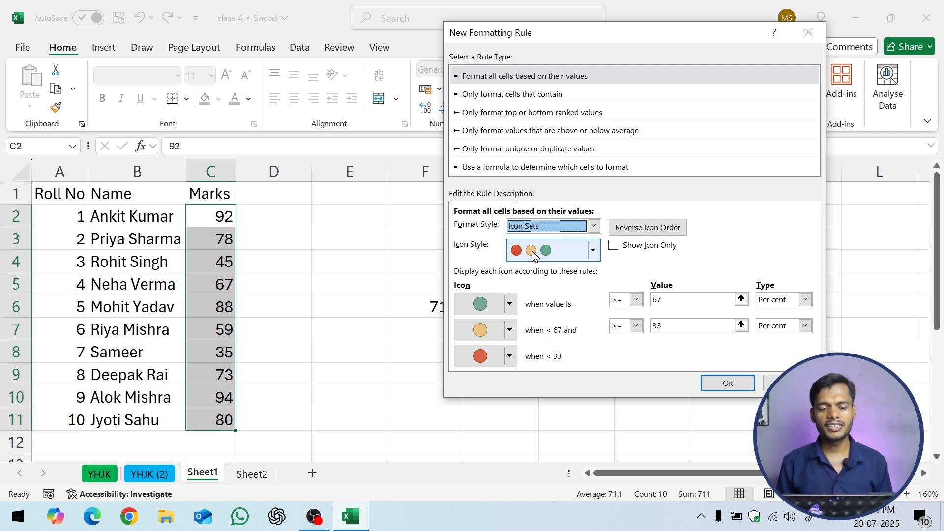
{"action": "left_click", "coordinate": [593, 251]}
{"action": "scroll", "coordinate": [562, 300], "scroll_direction": "down", "scroll_amount": 2}
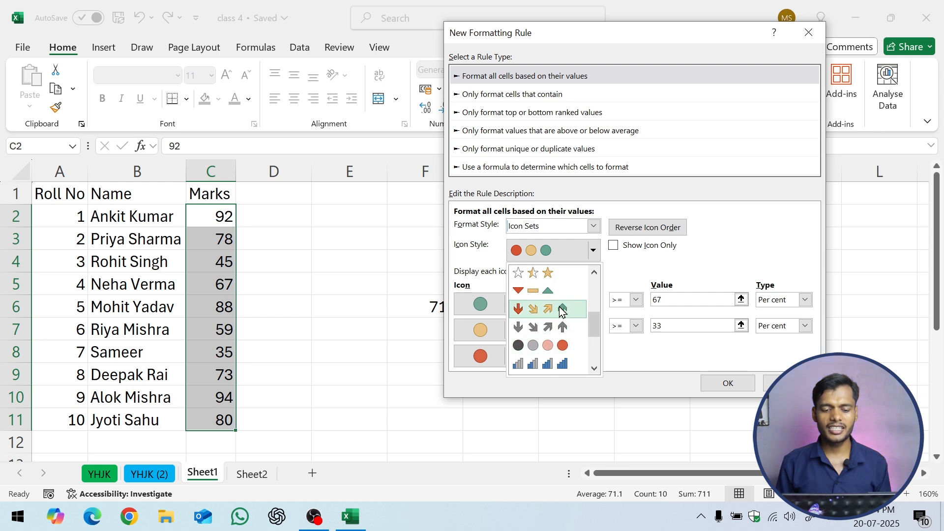
{"action": "scroll", "coordinate": [556, 302], "scroll_direction": "up", "scroll_amount": 3}
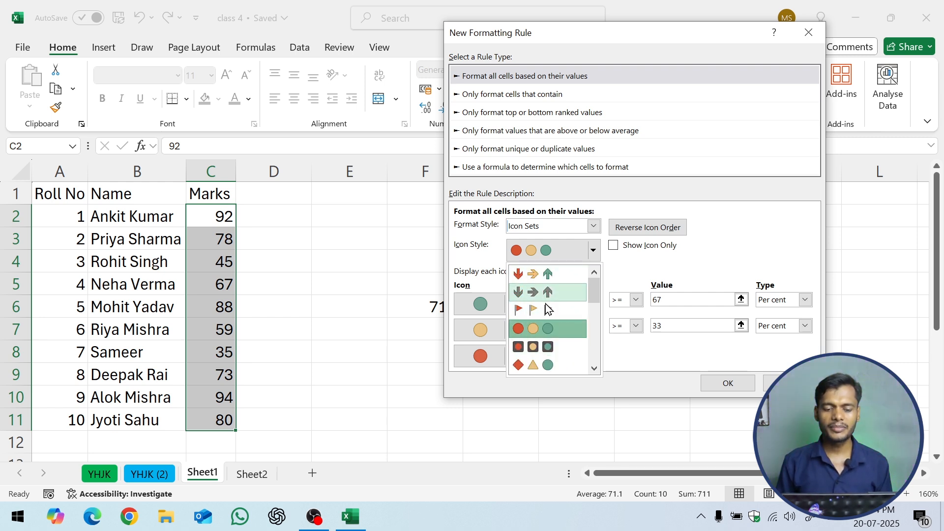
{"action": "left_click", "coordinate": [556, 331]}
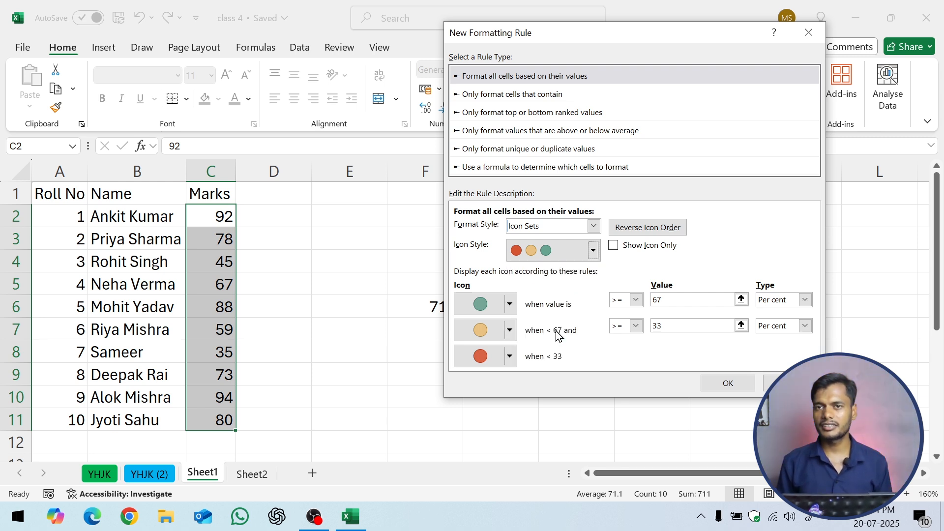
Set the threshold types of both the green and yellow icons to Number.
{"action": "left_click", "coordinate": [786, 301]}
{"action": "left_click", "coordinate": [773, 313]}
{"action": "left_click", "coordinate": [787, 325]}
{"action": "left_click", "coordinate": [787, 339]}
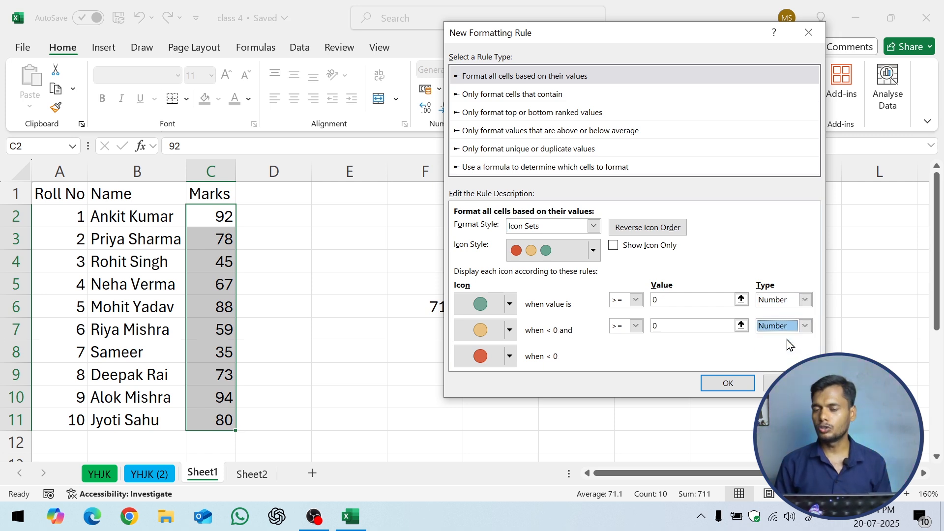
Keep the >= operator for the green icon and set its threshold value to 90.
{"action": "left_click", "coordinate": [626, 304]}
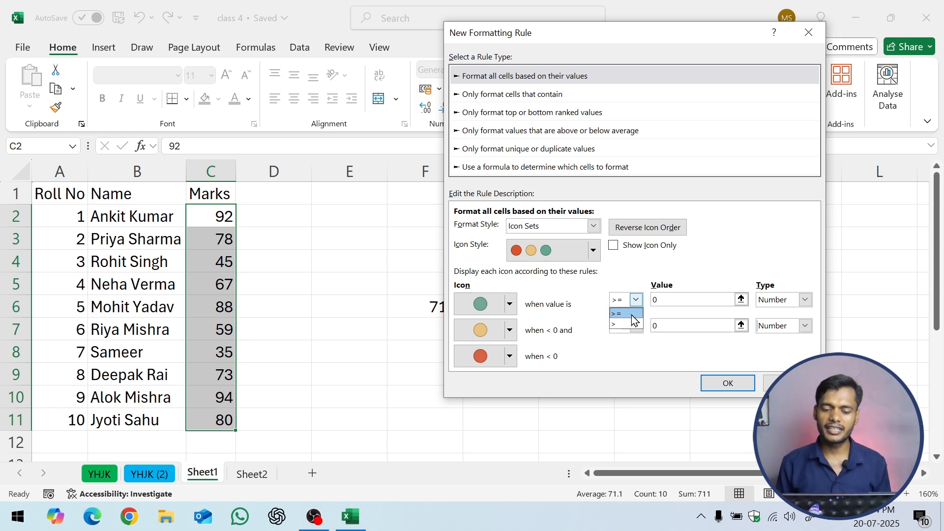
{"action": "left_click", "coordinate": [631, 314]}
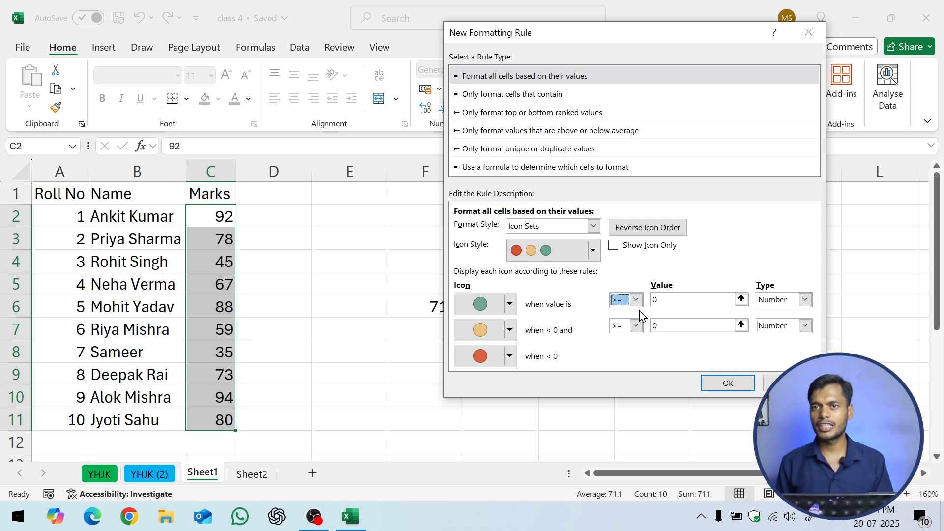
{"action": "left_click", "coordinate": [681, 297]}
{"action": "key", "text": "BackSpace"}
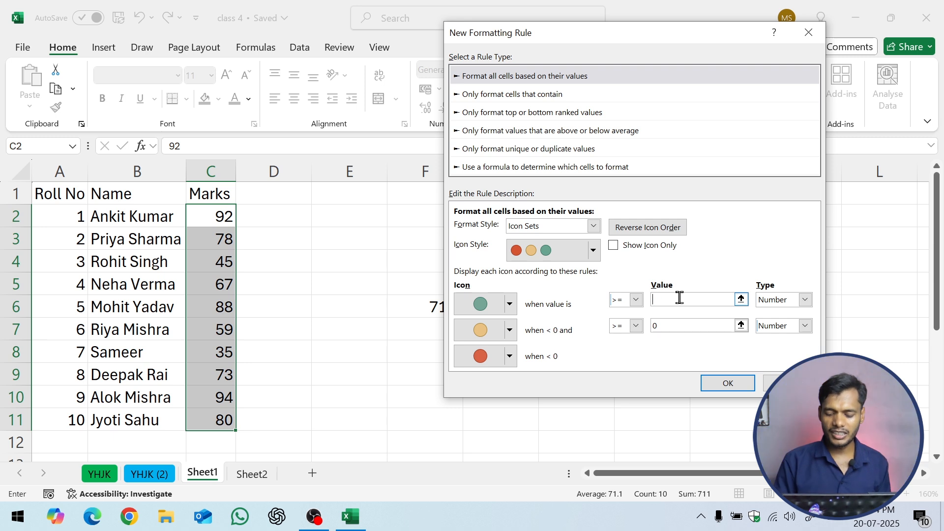
{"action": "type", "text": "90"}
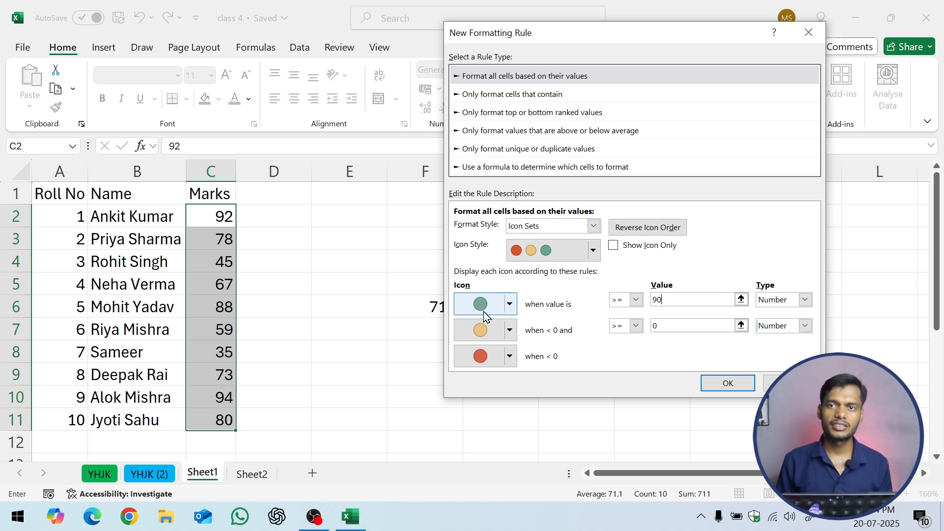
Set the yellow icon's threshold value to 75, replacing a first entry of 80.
{"action": "left_click", "coordinate": [666, 325]}
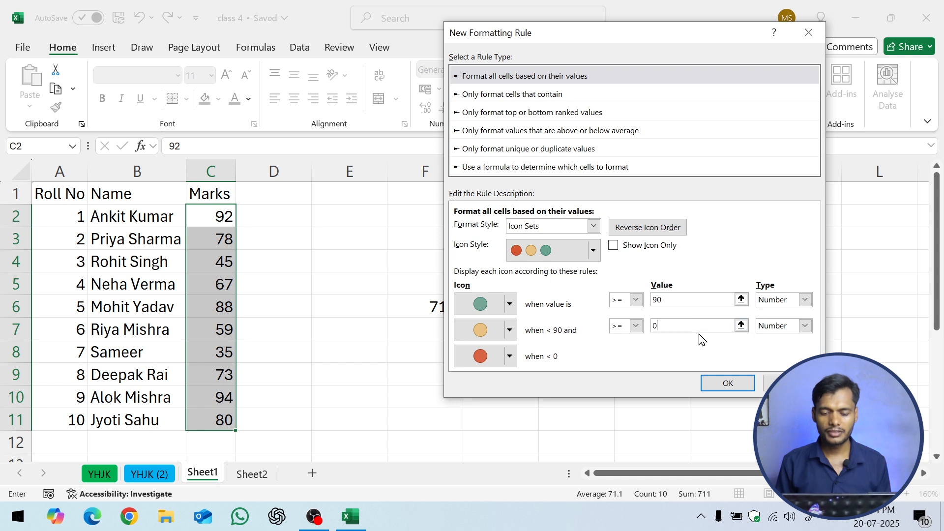
{"action": "key", "text": "BackSpace"}
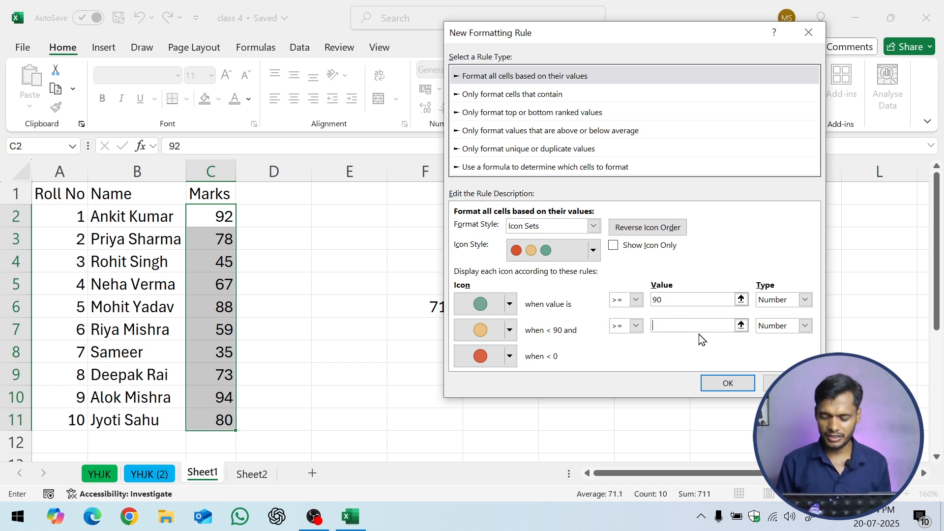
{"action": "type", "text": "80"}
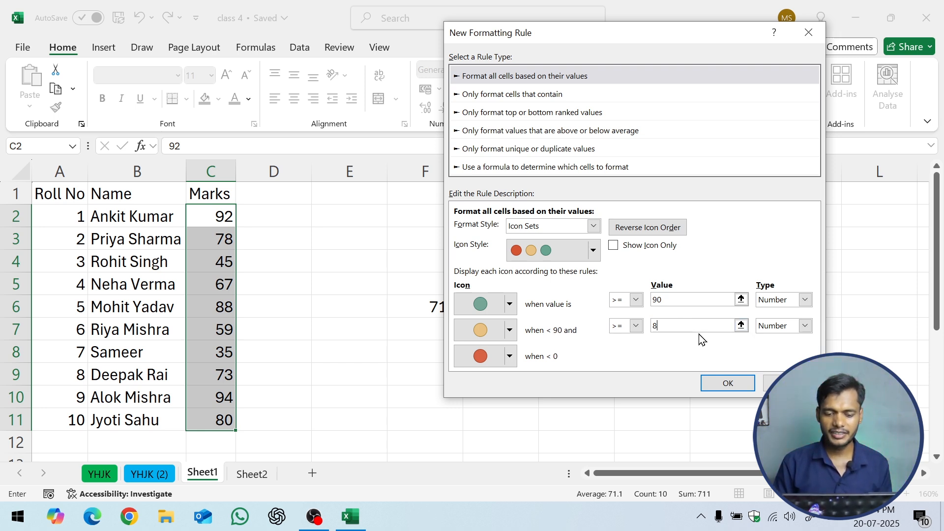
{"action": "key", "text": "BackSpace"}
{"action": "key", "text": "BackSpace"}
{"action": "type", "text": "75"}
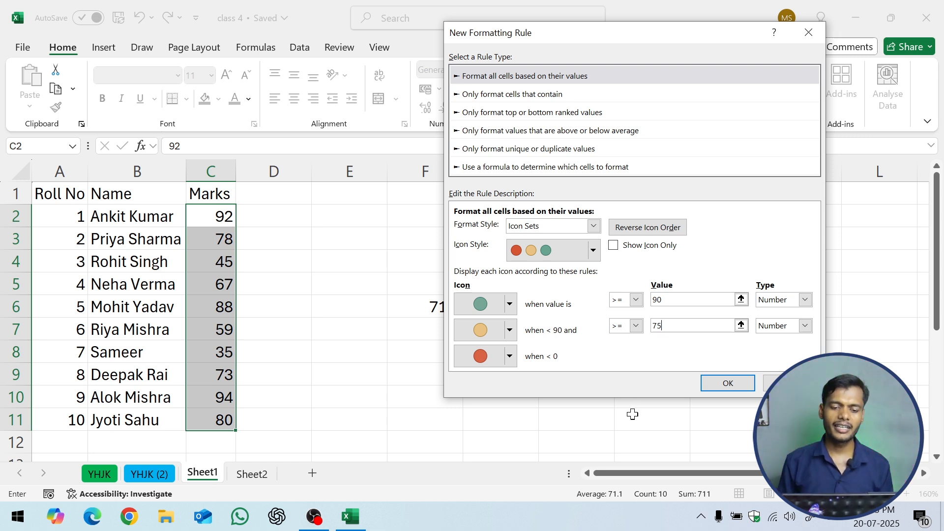
Change the icon style to the rimmed traffic lights and apply the icon set rule to the marks.
{"action": "left_click", "coordinate": [591, 252]}
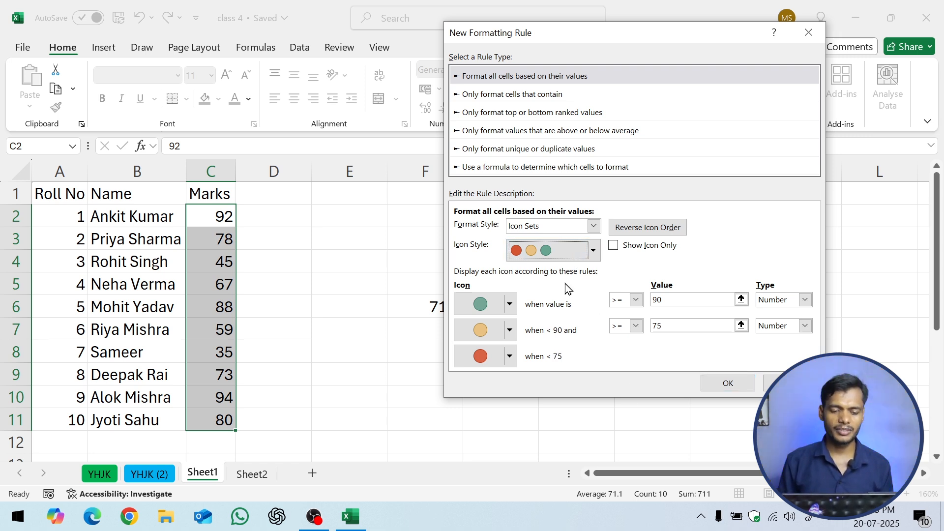
{"action": "left_click", "coordinate": [596, 254]}
{"action": "left_click", "coordinate": [556, 314]}
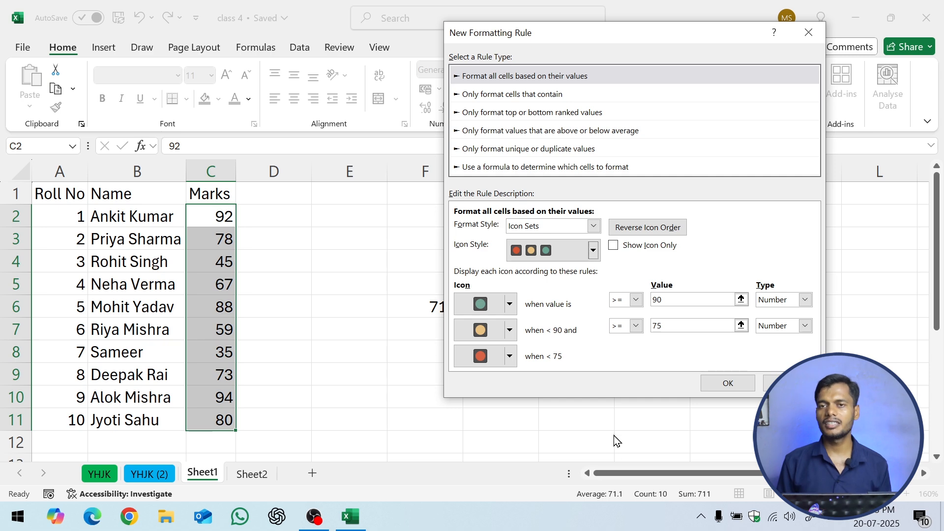
{"action": "left_click", "coordinate": [728, 383]}
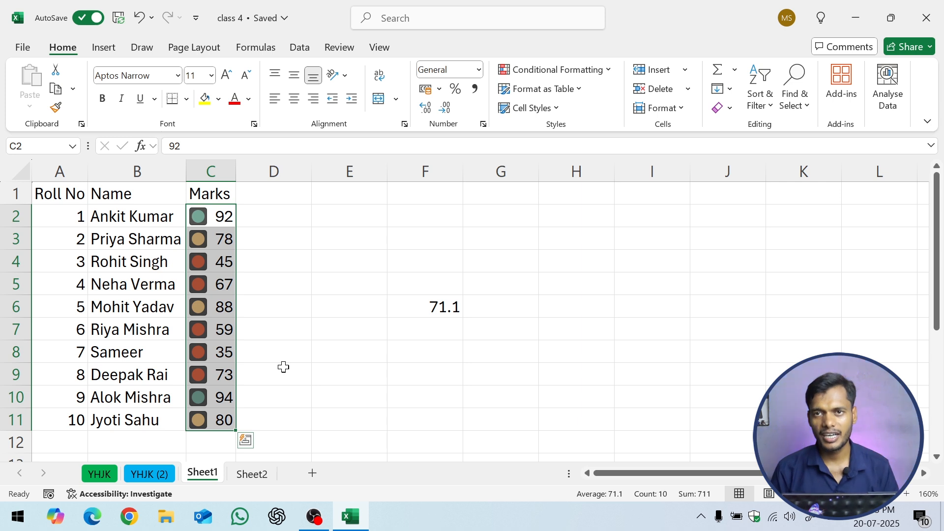
Undo the traffic light icon set on the marks in C2:C11.
{"action": "left_click", "coordinate": [558, 69]}
{"action": "mouse_move", "coordinate": [613, 222]}
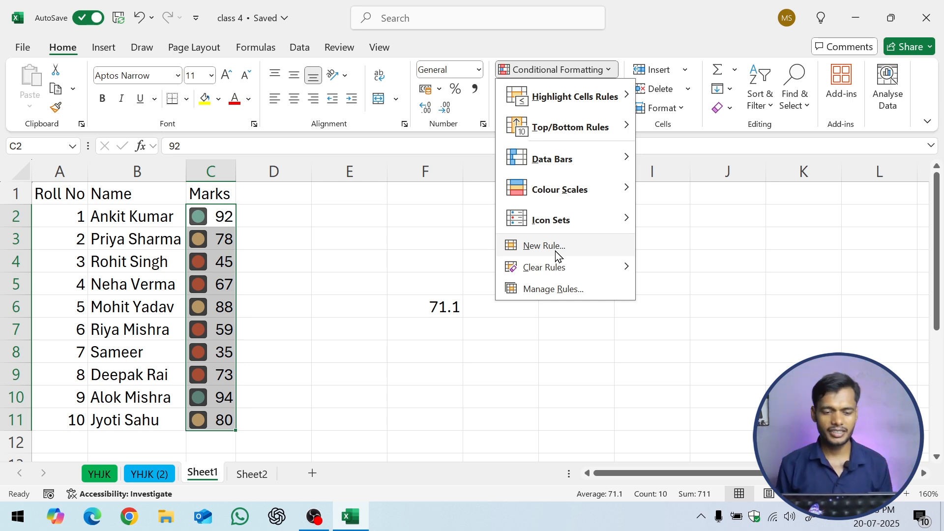
{"action": "key", "text": "Escape"}
{"action": "key", "text": "ctrl+z"}
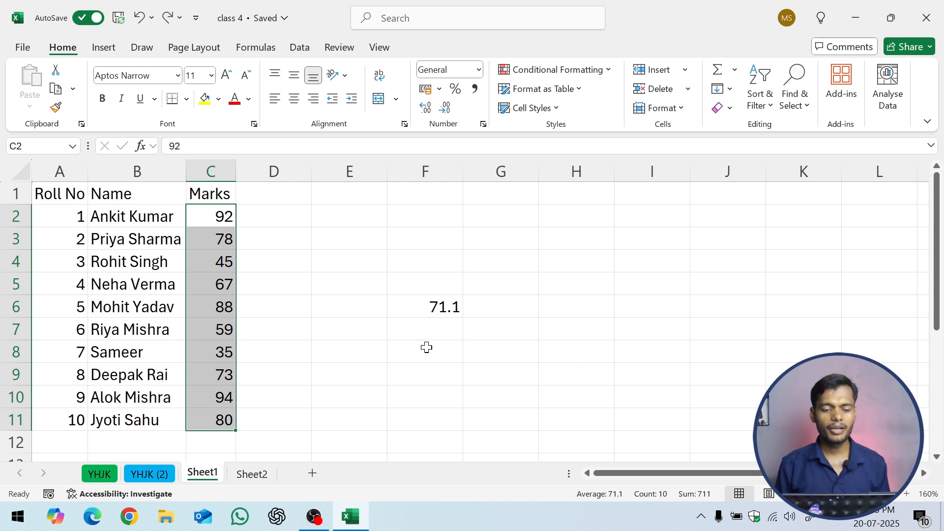
Clear the average value from cell F6.
{"action": "left_click", "coordinate": [424, 357]}
{"action": "left_click", "coordinate": [427, 306]}
{"action": "key", "text": "Delete"}
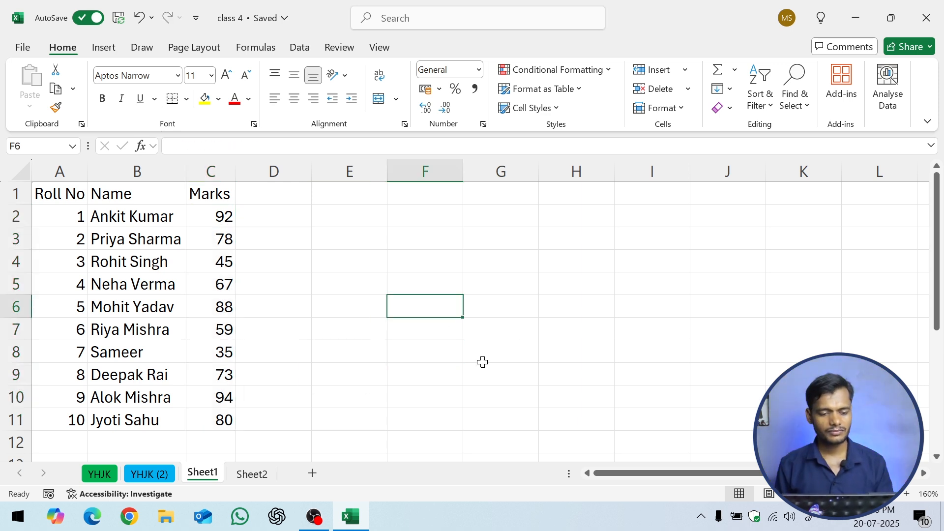
Enter the heading "Name" in cell F3.
{"action": "left_click", "coordinate": [463, 341]}
{"action": "left_click", "coordinate": [414, 261]}
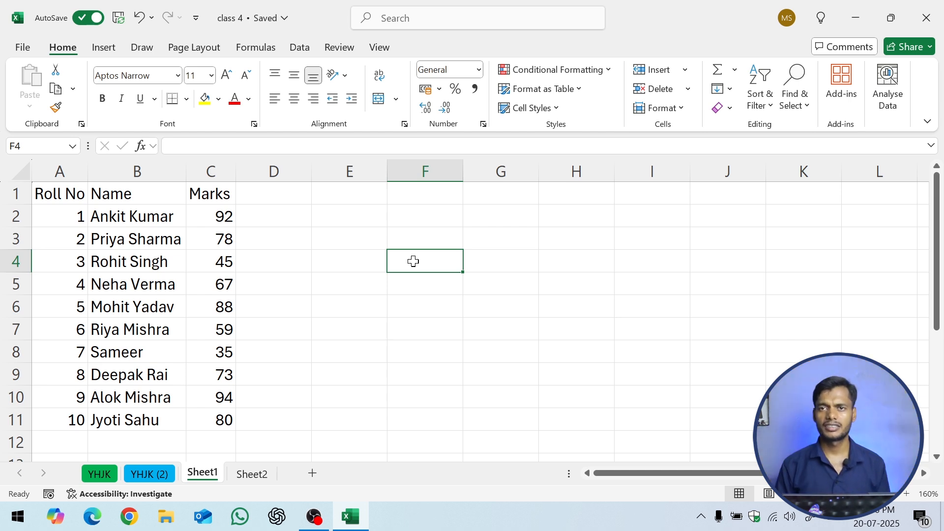
{"action": "left_click", "coordinate": [441, 241]}
{"action": "type", "text": "Name"}
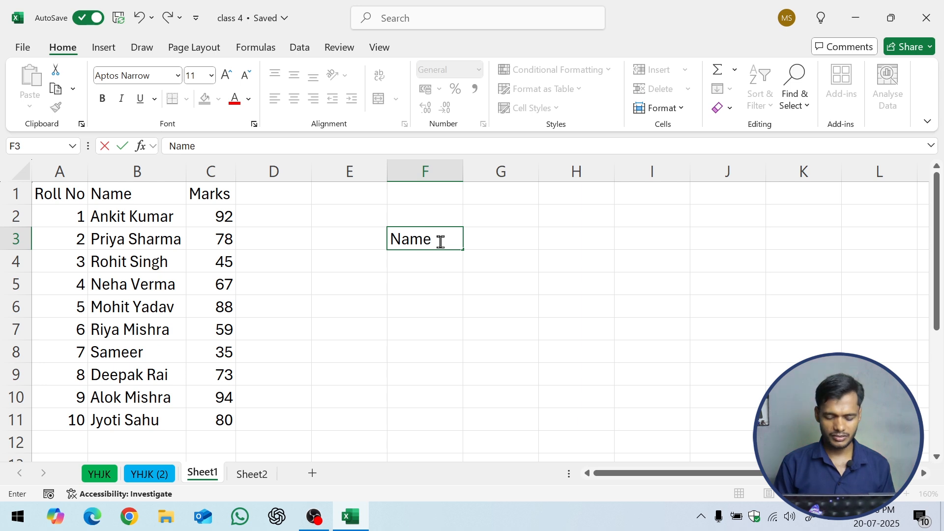
{"action": "key", "text": "Return"}
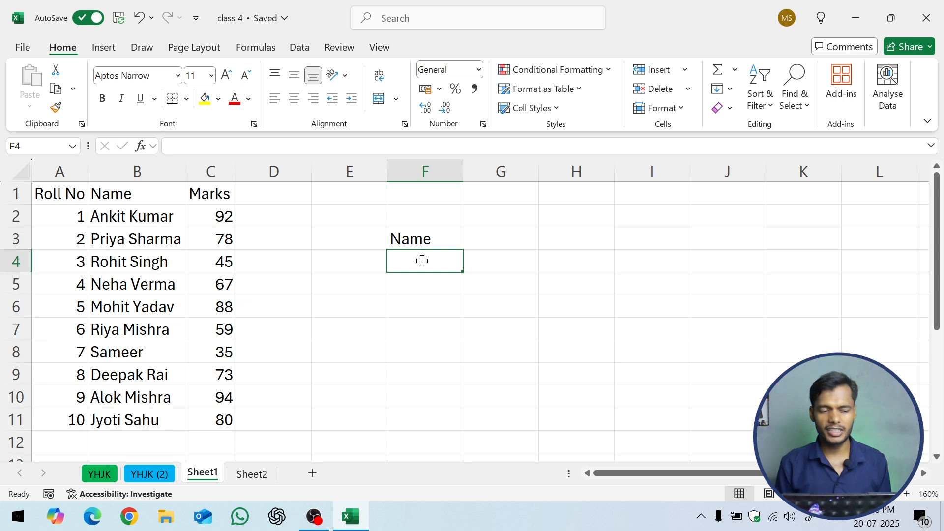
Enter the first student's full name in F4, directly below the Name heading.
{"action": "left_click_drag", "start_coordinate": [68, 265], "coordinate": [219, 265]}
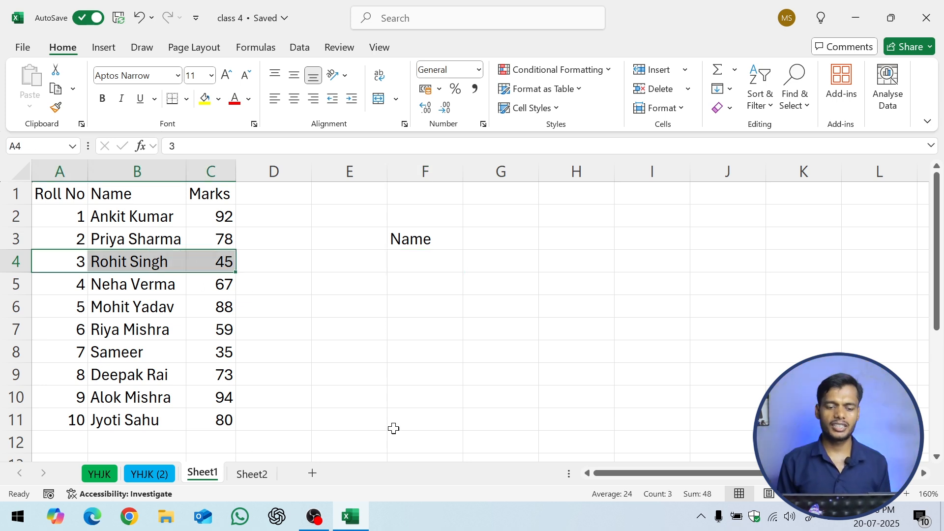
{"action": "left_click", "coordinate": [436, 262]}
{"action": "type", "text": "A"}
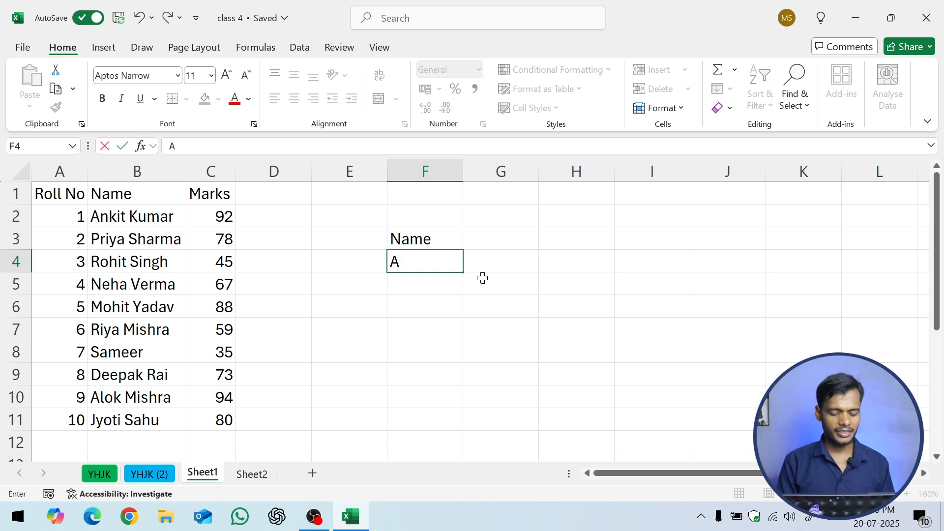
{"action": "type", "text": "nkit Kumar"}
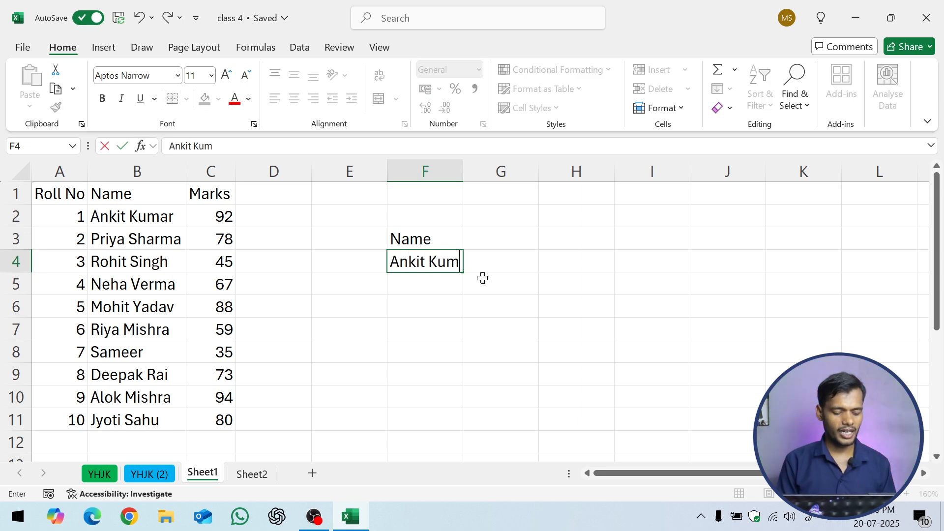
{"action": "key", "text": "Return"}
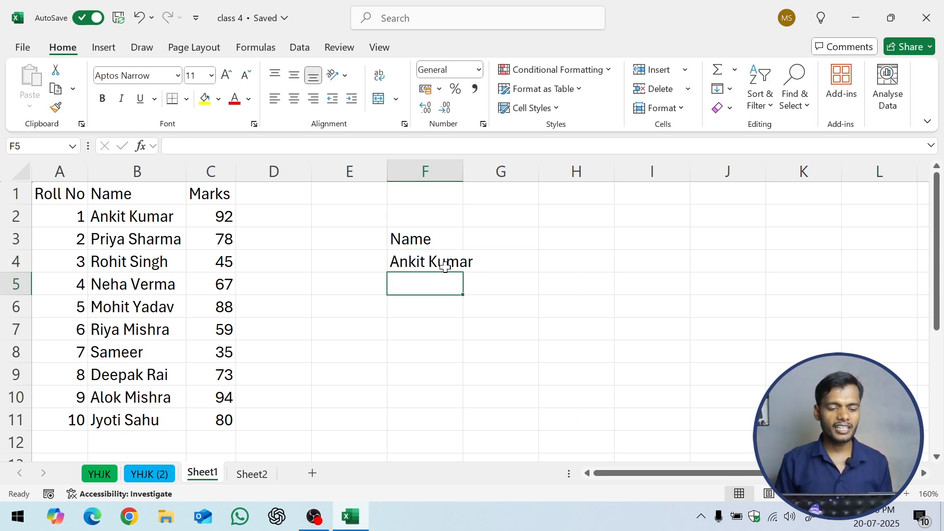
{"action": "left_click", "coordinate": [443, 266]}
Fill the first student's record in A2:C2 with yellow, and undo the fill.
{"action": "left_click_drag", "start_coordinate": [69, 220], "coordinate": [212, 218]}
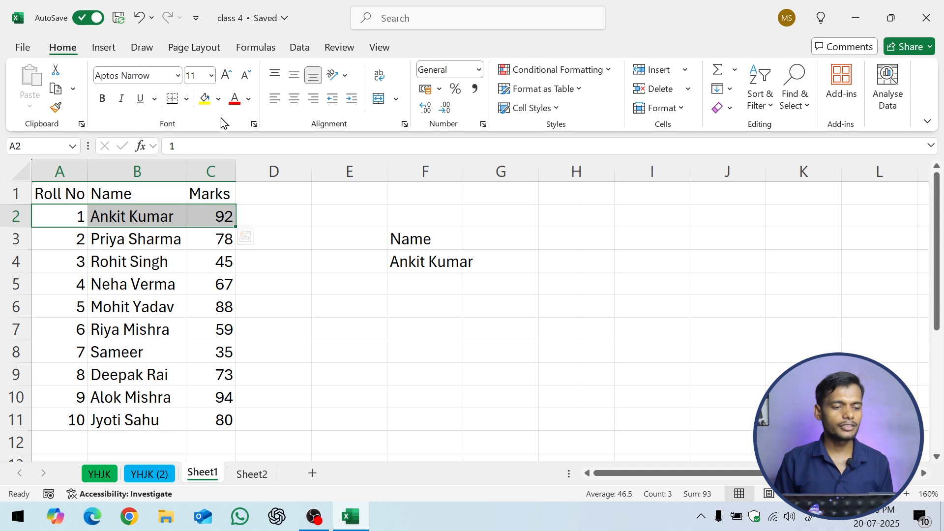
{"action": "left_click", "coordinate": [205, 99]}
{"action": "left_click", "coordinate": [291, 374]}
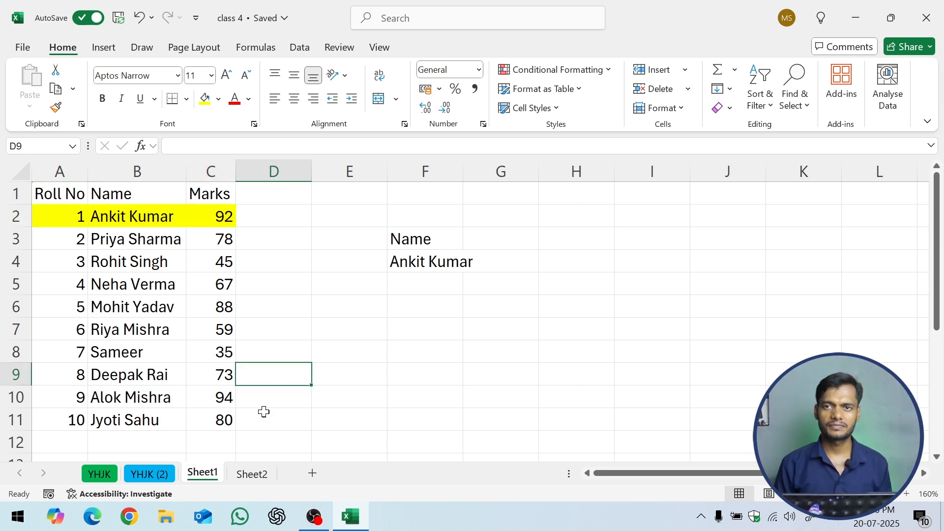
{"action": "key", "text": "ctrl+z"}
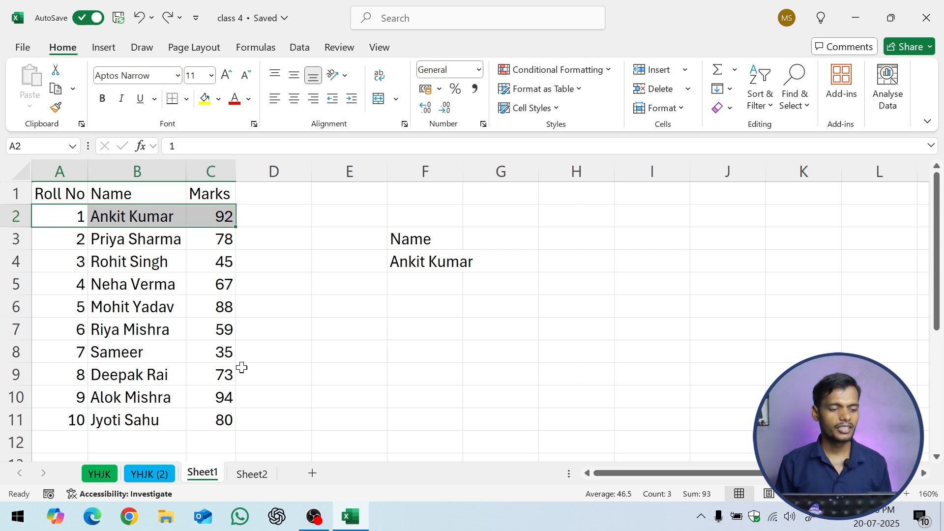
Start a new conditional formatting rule for the student records in A2:C11 that uses a formula to determine which cells to format.
{"action": "left_click", "coordinate": [246, 330]}
{"action": "left_click_drag", "start_coordinate": [58, 192], "coordinate": [209, 420]}
{"action": "left_click", "coordinate": [316, 335]}
{"action": "left_click_drag", "start_coordinate": [69, 219], "coordinate": [208, 418]}
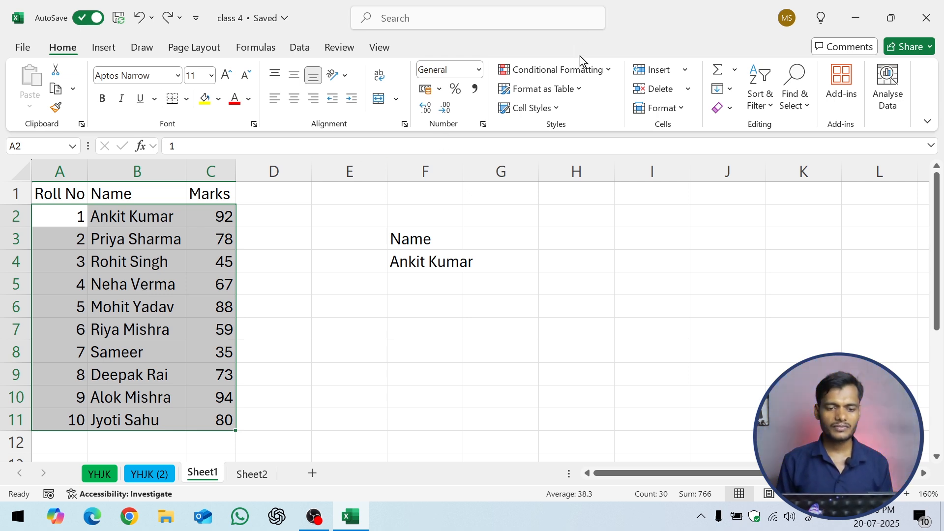
{"action": "left_click", "coordinate": [581, 72]}
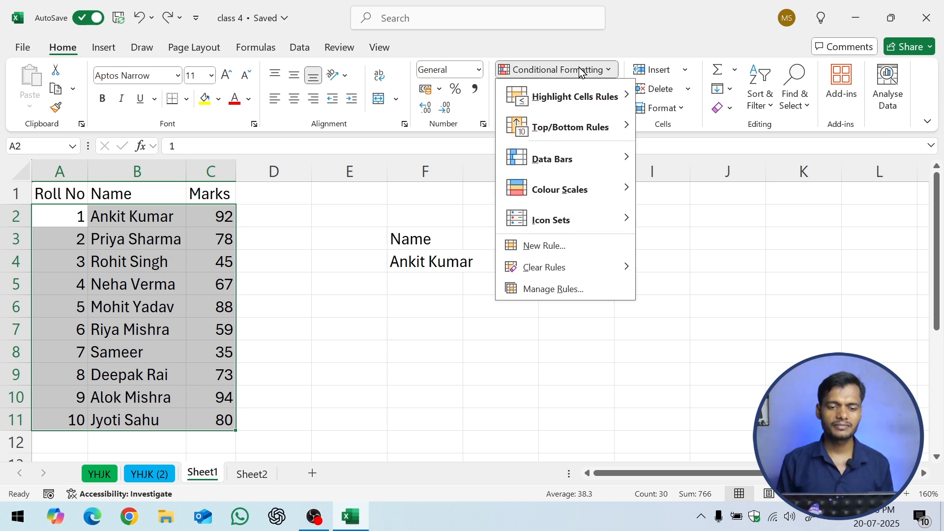
{"action": "left_click", "coordinate": [565, 250]}
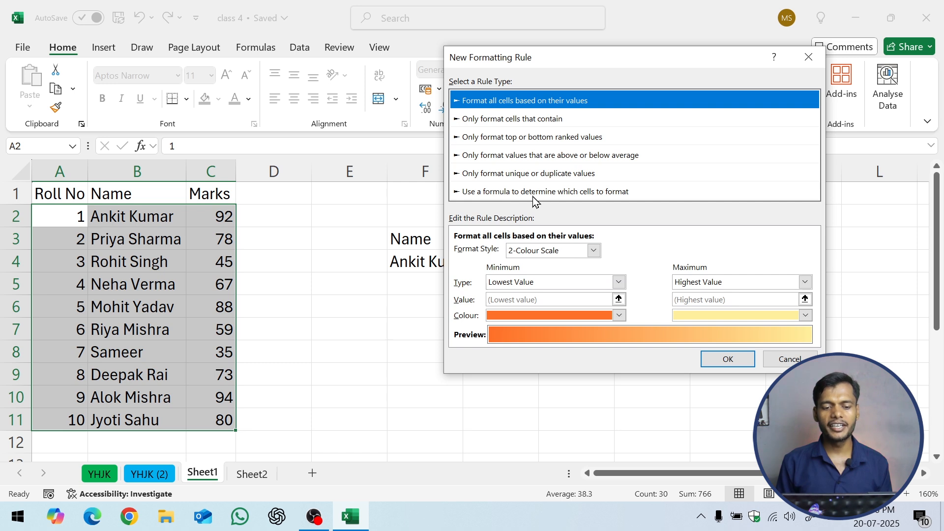
{"action": "left_click", "coordinate": [629, 193]}
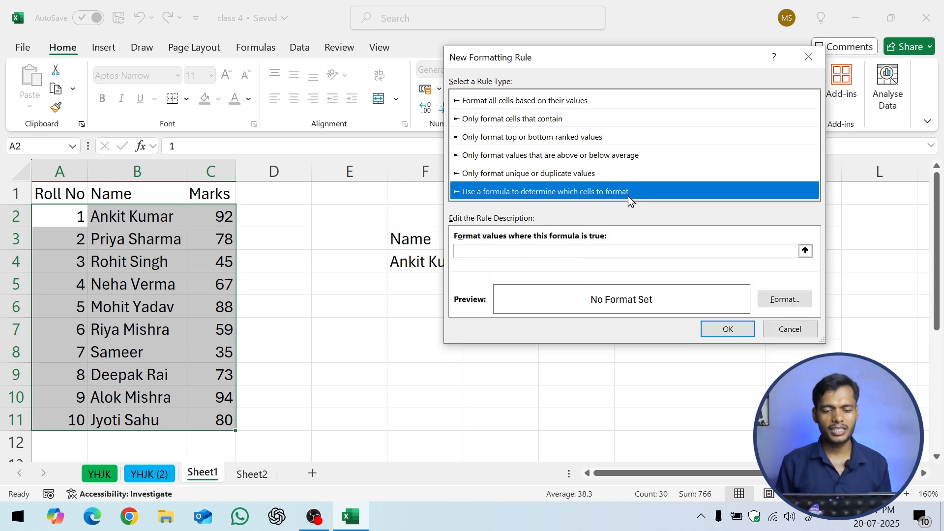
Enter the rule formula =$B2=$F$4, with only the column of B2 locked and F4 fully absolute.
{"action": "left_click", "coordinate": [481, 248]}
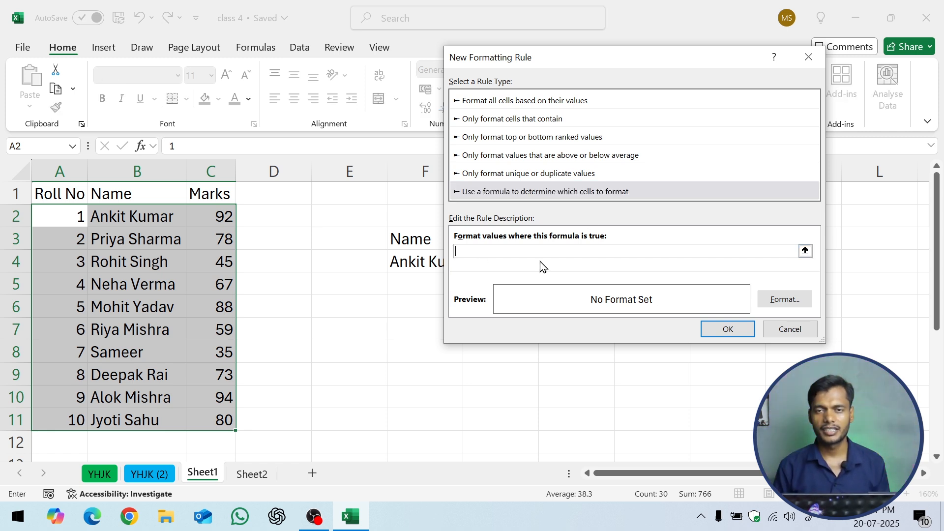
{"action": "type", "text": "="}
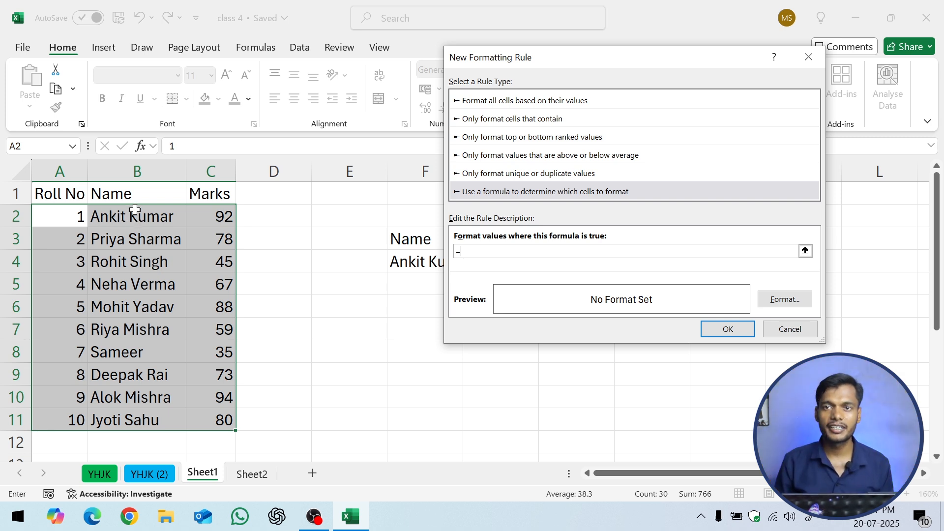
{"action": "left_click", "coordinate": [135, 210]}
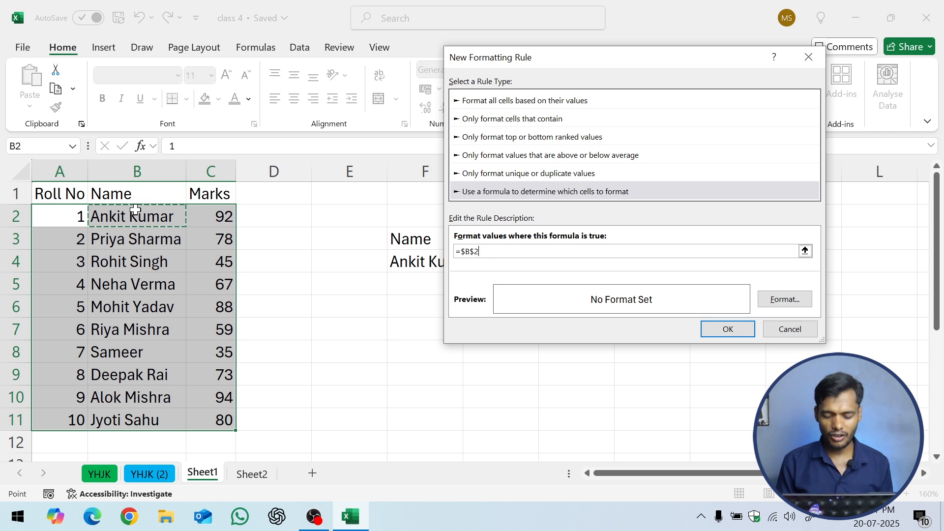
{"action": "type", "text": "="}
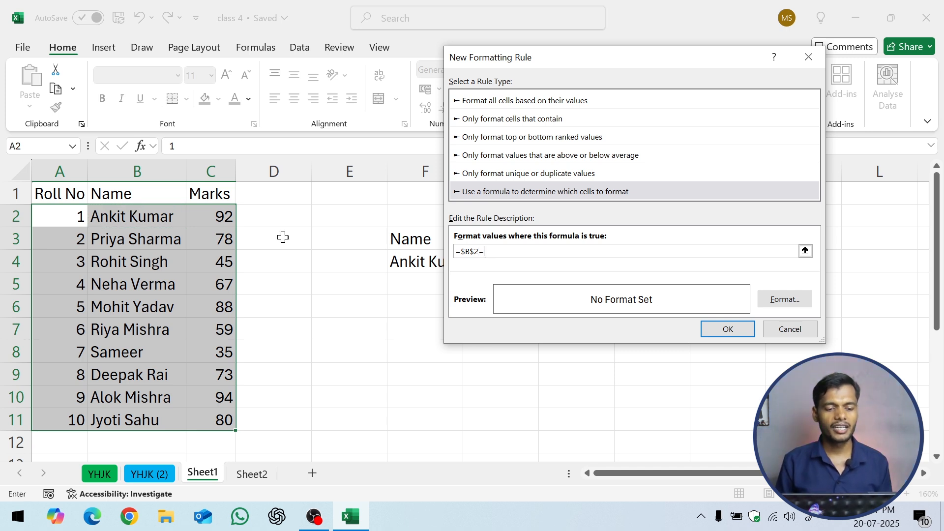
{"action": "left_click_drag", "start_coordinate": [501, 66], "coordinate": [644, 97]}
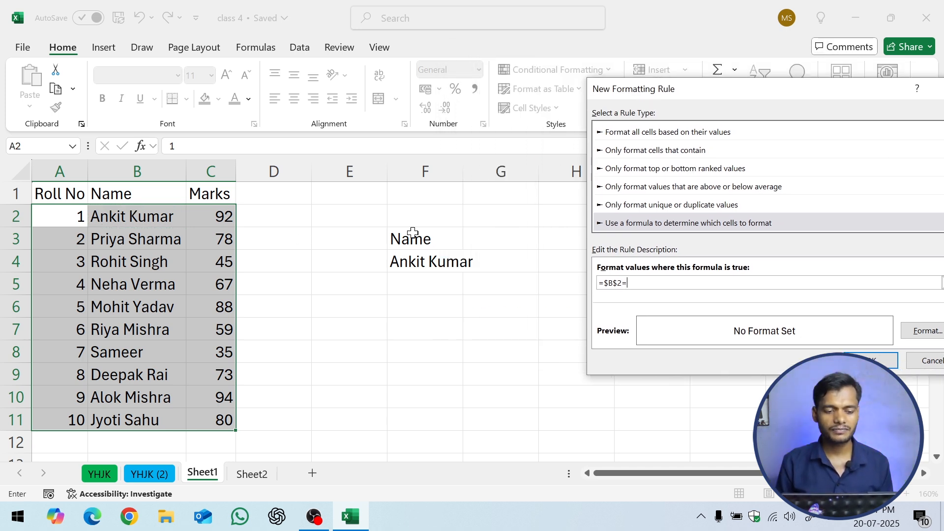
{"action": "left_click", "coordinate": [418, 261]}
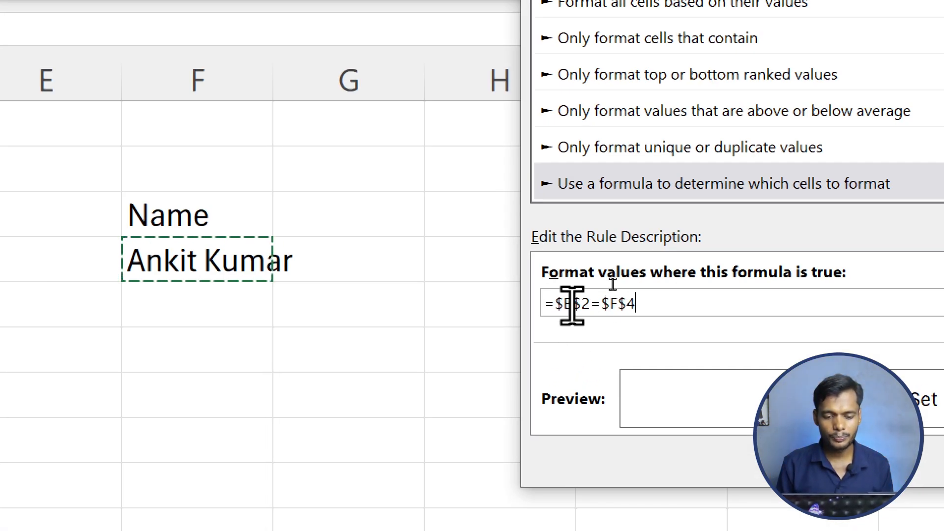
{"action": "left_click", "coordinate": [583, 304]}
{"action": "key", "text": "BackSpace"}
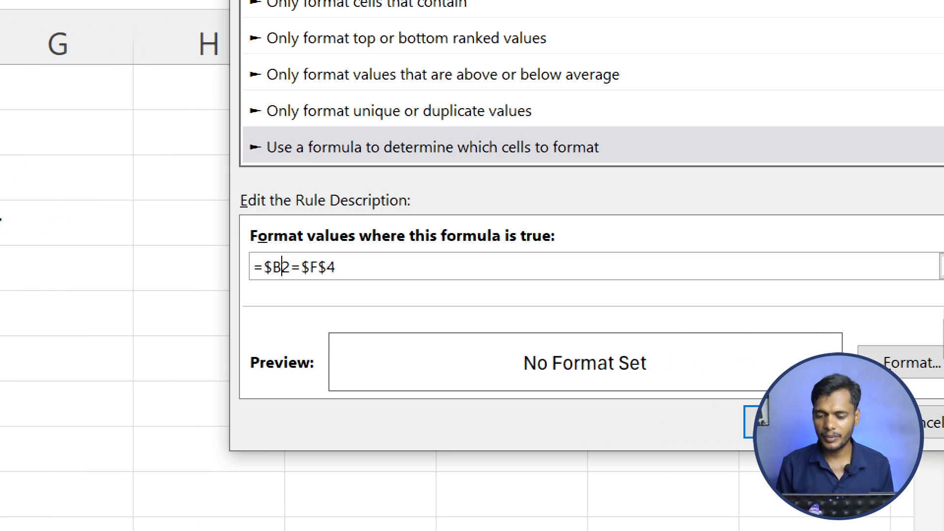
Give the rule a white font colour and a green fill, and apply it to the student records.
{"action": "left_click", "coordinate": [905, 364]}
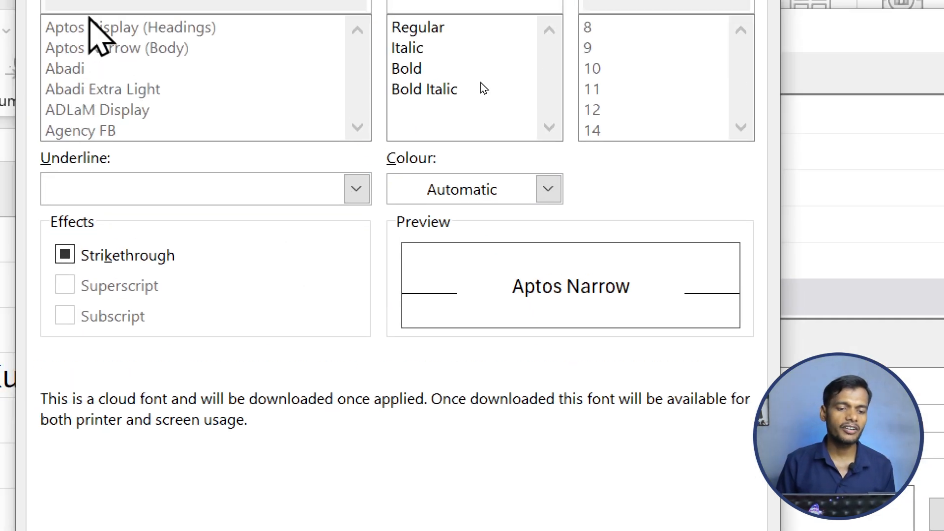
{"action": "left_click", "coordinate": [448, 192]}
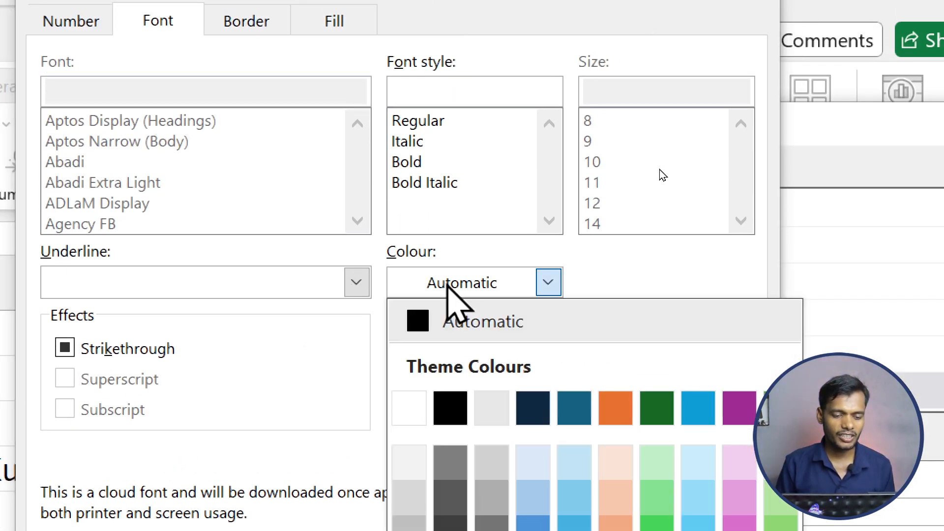
{"action": "left_click", "coordinate": [419, 408]}
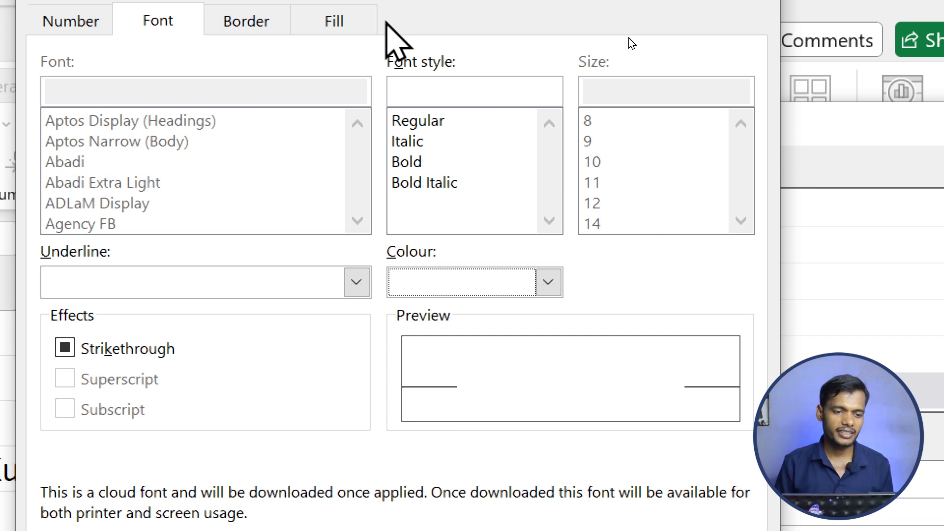
{"action": "left_click", "coordinate": [340, 19]}
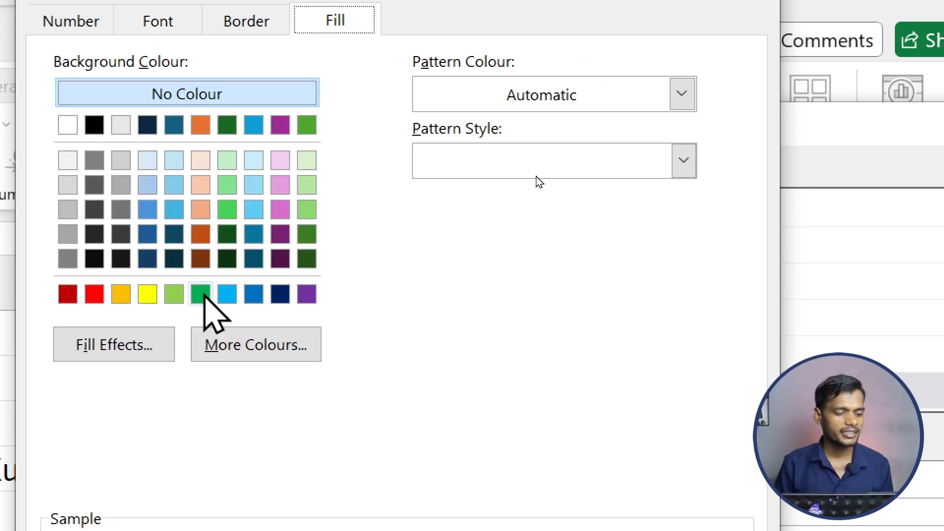
{"action": "left_click", "coordinate": [200, 294]}
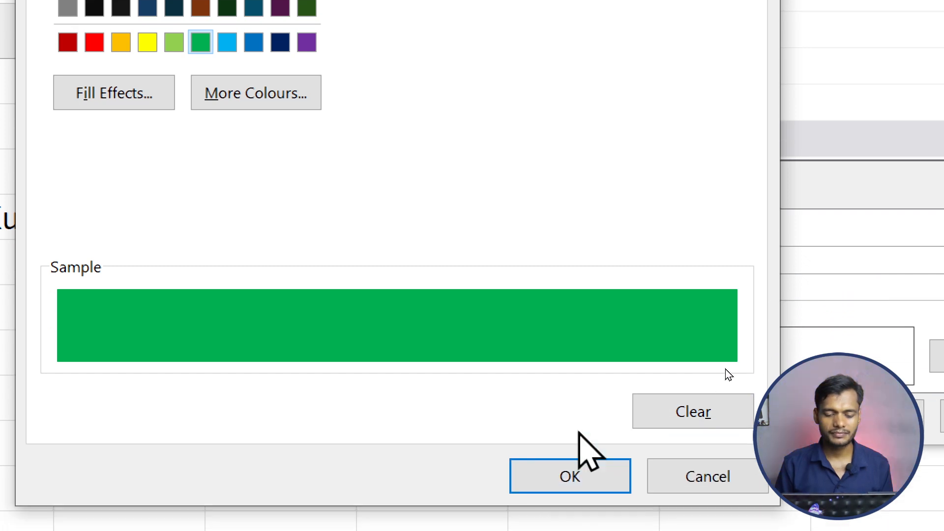
{"action": "left_click", "coordinate": [585, 476]}
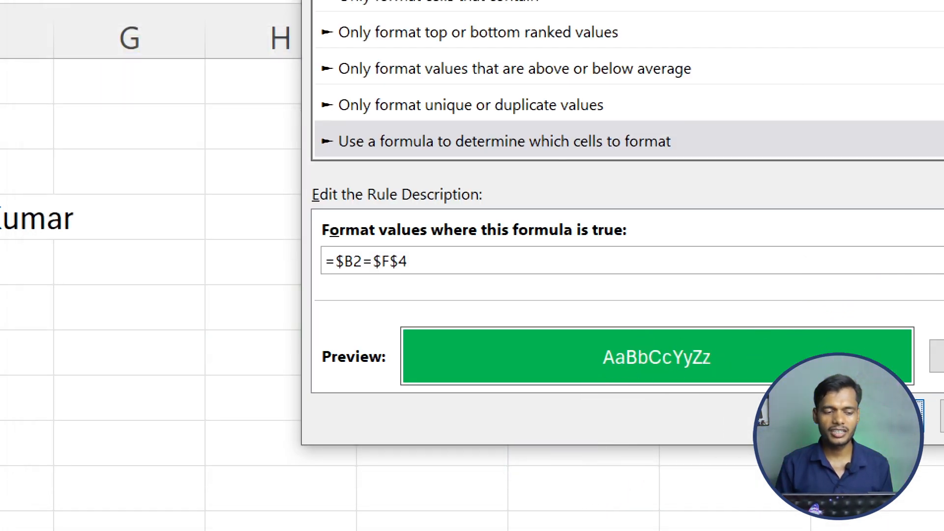
{"action": "left_click", "coordinate": [937, 357]}
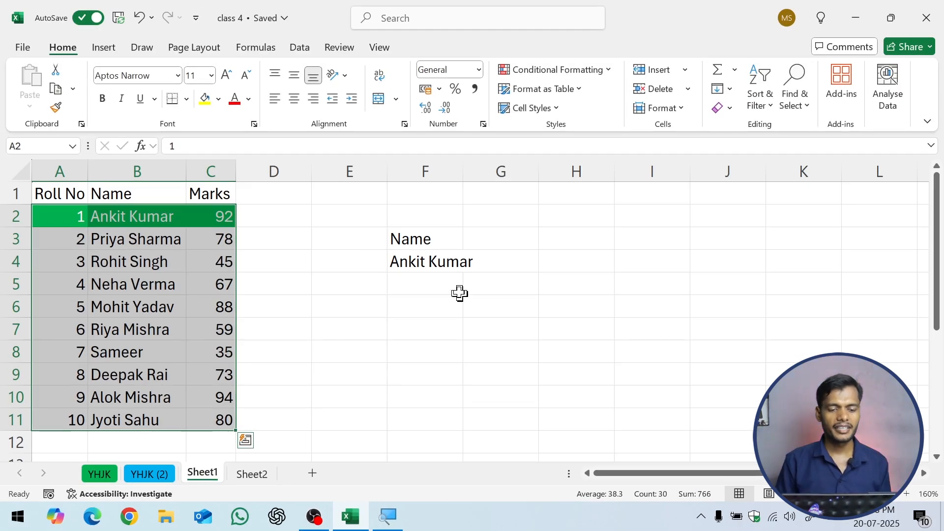
Widen column F to fit the full name, and replace the name in F4 with that of the student with roll number 7.
{"action": "left_click", "coordinate": [699, 228]}
{"action": "left_click_drag", "start_coordinate": [461, 175], "coordinate": [481, 177]}
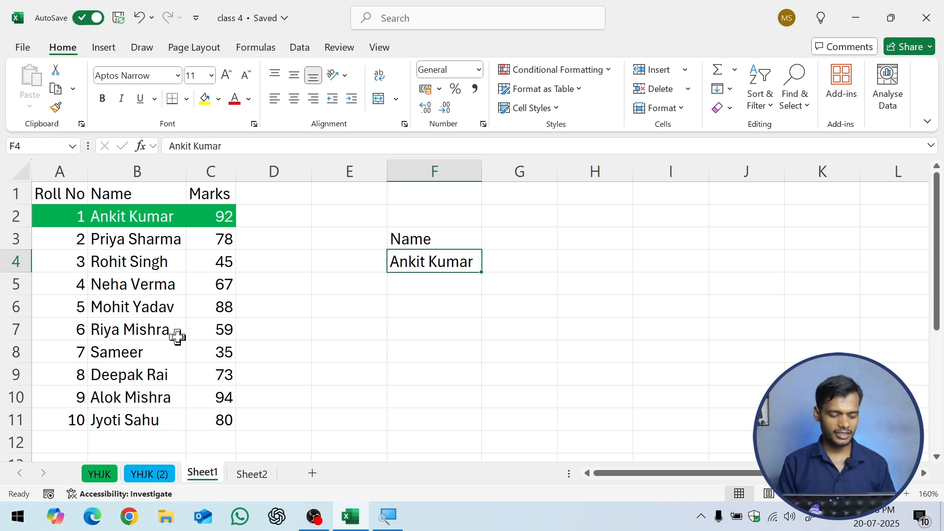
{"action": "type", "text": "Sameer"}
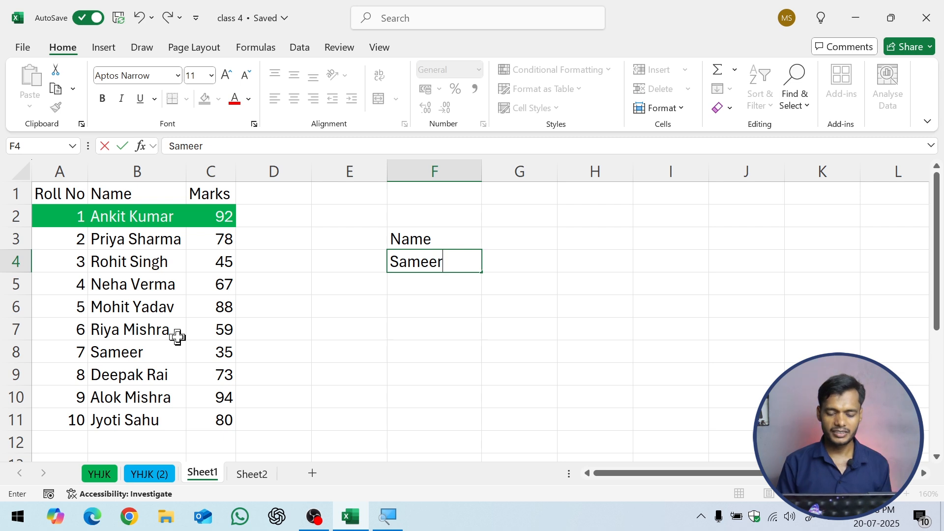
{"action": "key", "text": "Return"}
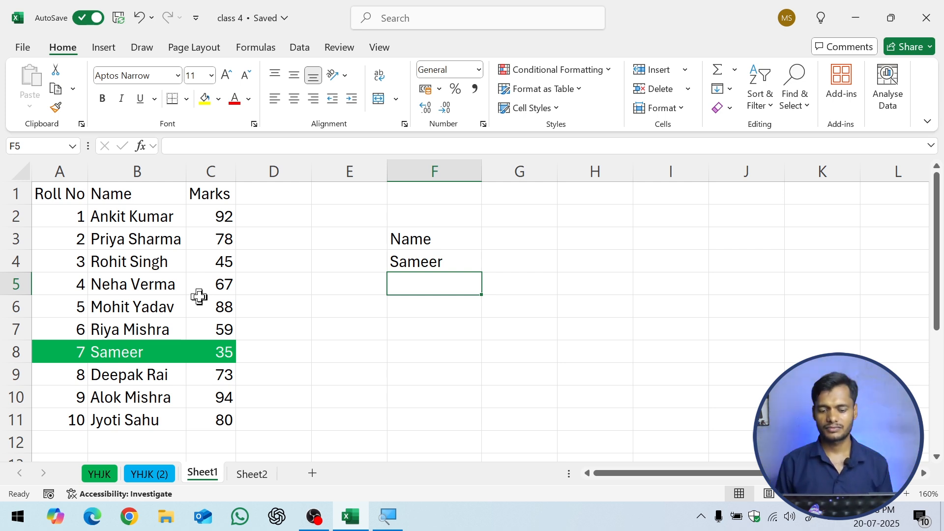
{"action": "key", "text": "Down"}
{"action": "key", "text": "Down"}
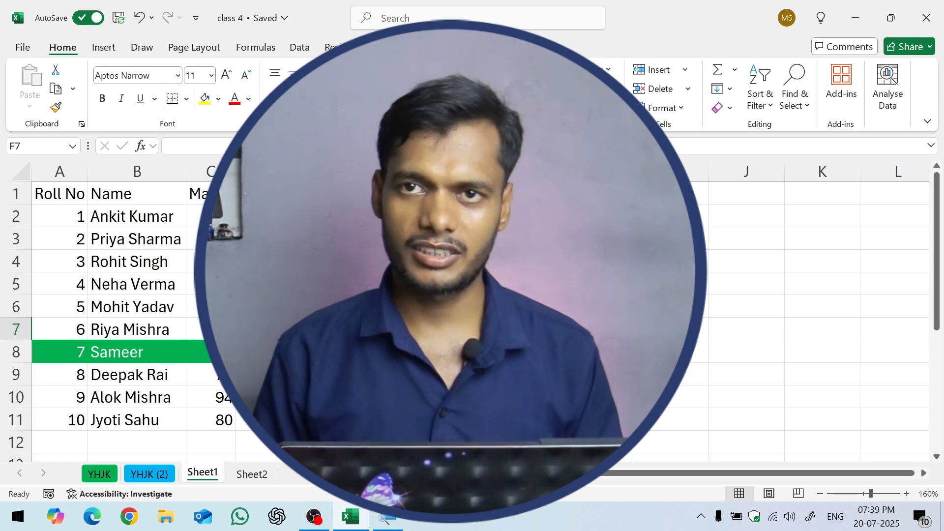
{"action": "left_click", "coordinate": [443, 307]}
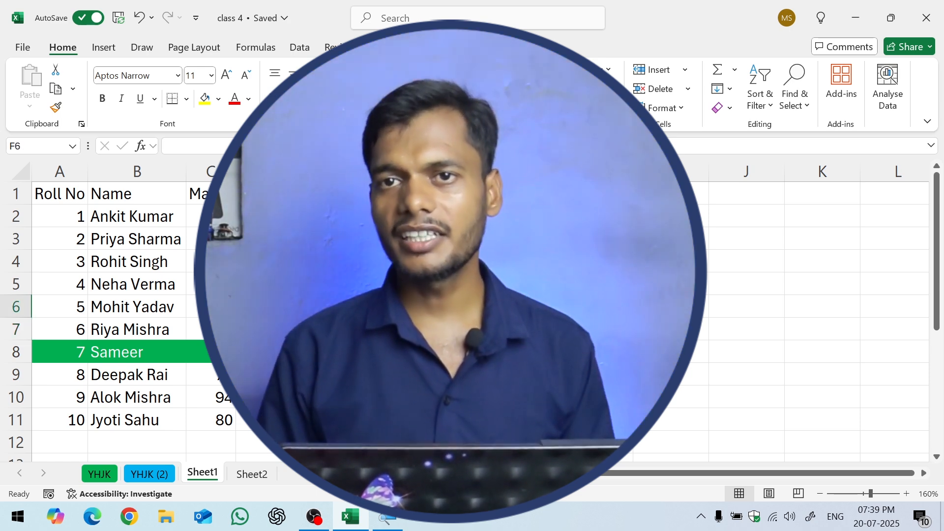